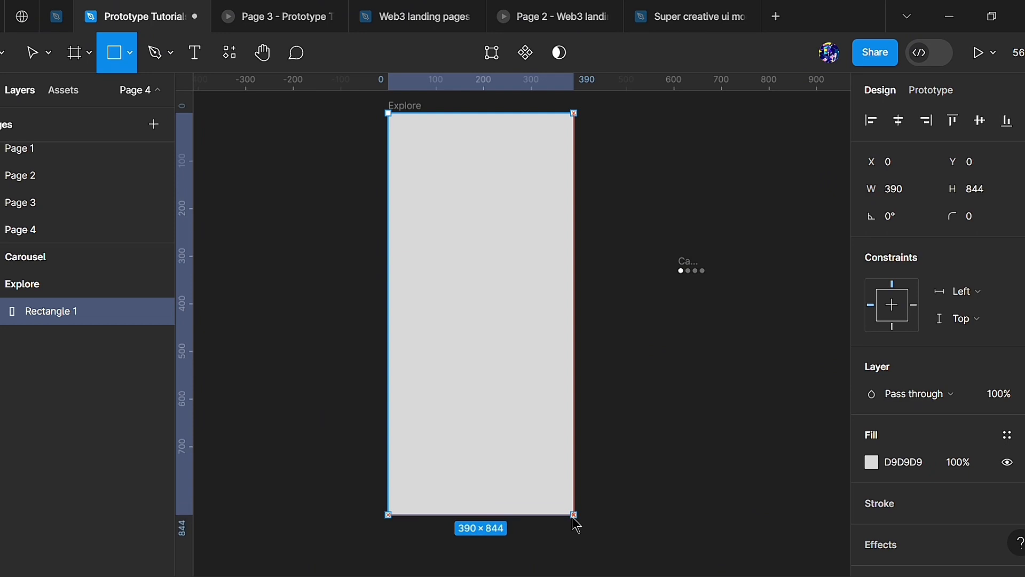
Fill the 390 × 844 rectangle in the Explore frame with the tiger photo.
click(873, 464)
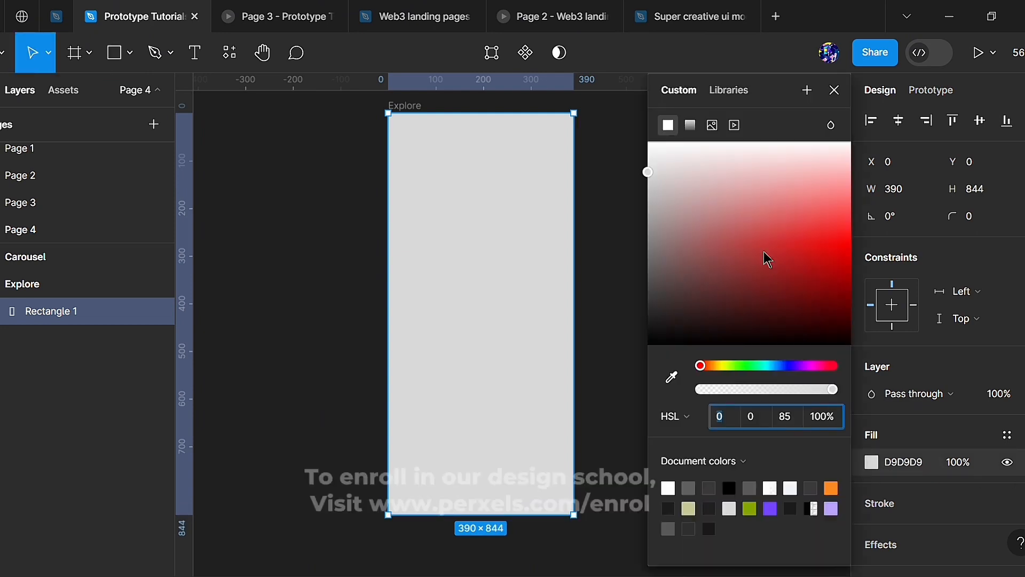
click(705, 130)
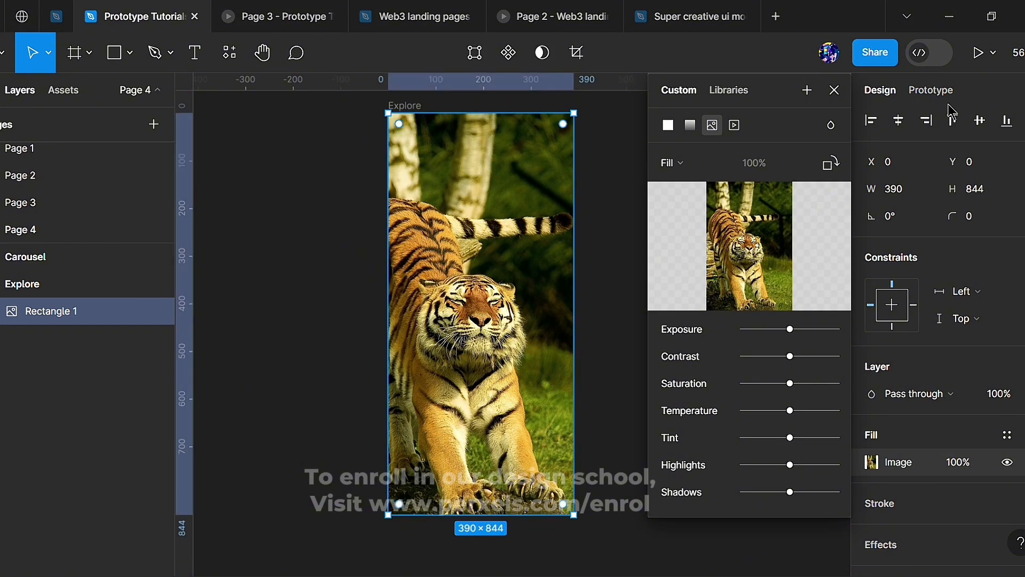
click(834, 90)
click(588, 283)
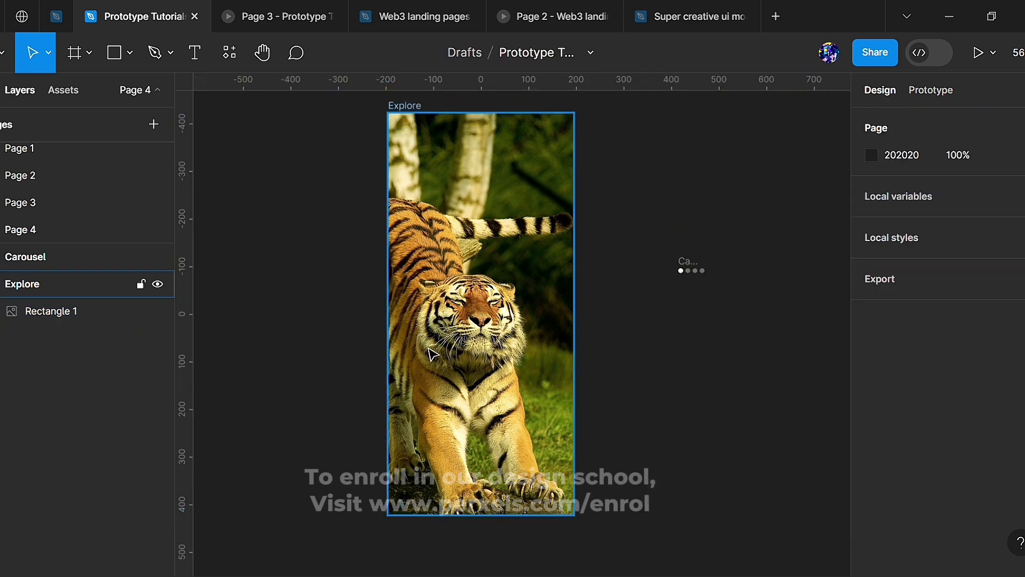
Draw a rectangle about 390 × 344 across the lower part of the Explore frame and name it Overlay.
key(r)
drag(389, 351, 572, 517)
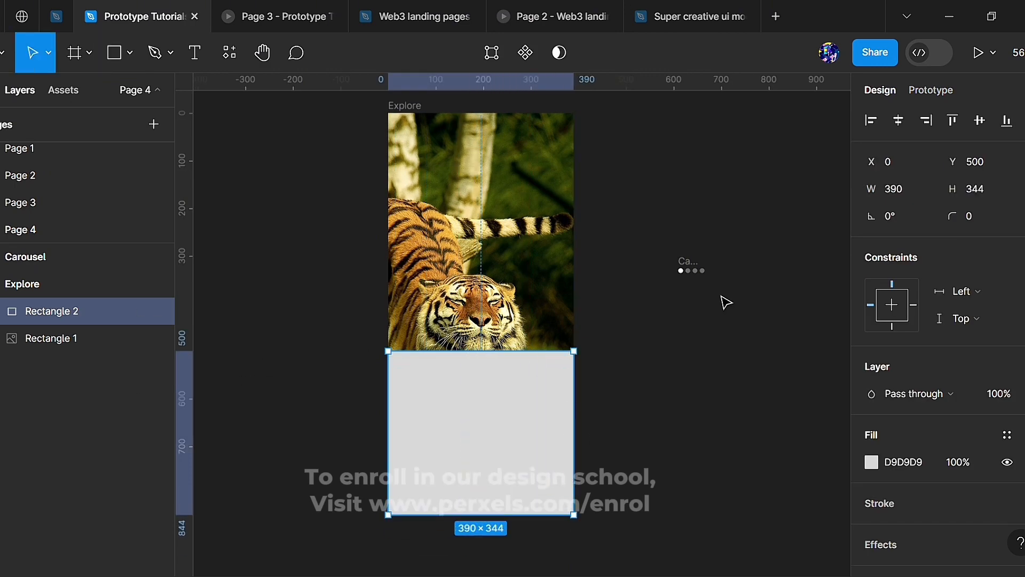
double_click(30, 314)
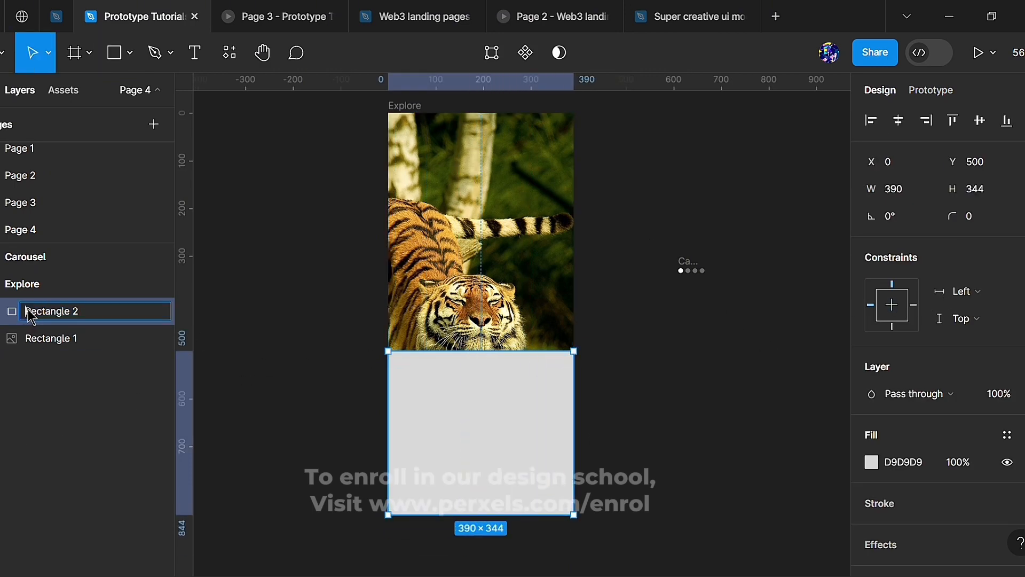
triple_click(36, 315)
text(Overlay)
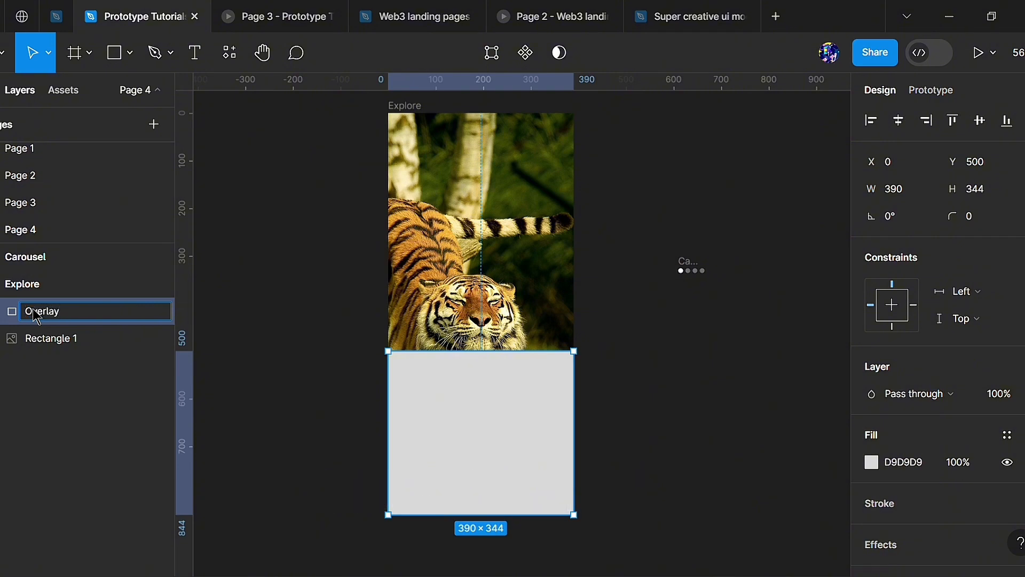
key(Return)
Rename the tiger photo's layer as Image.
double_click(88, 350)
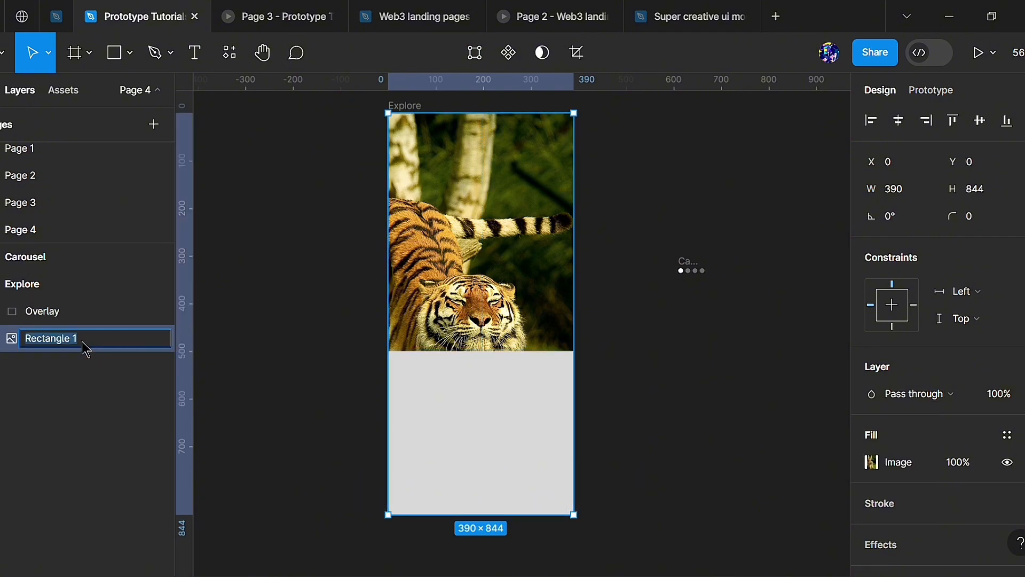
text(Image)
key(Return)
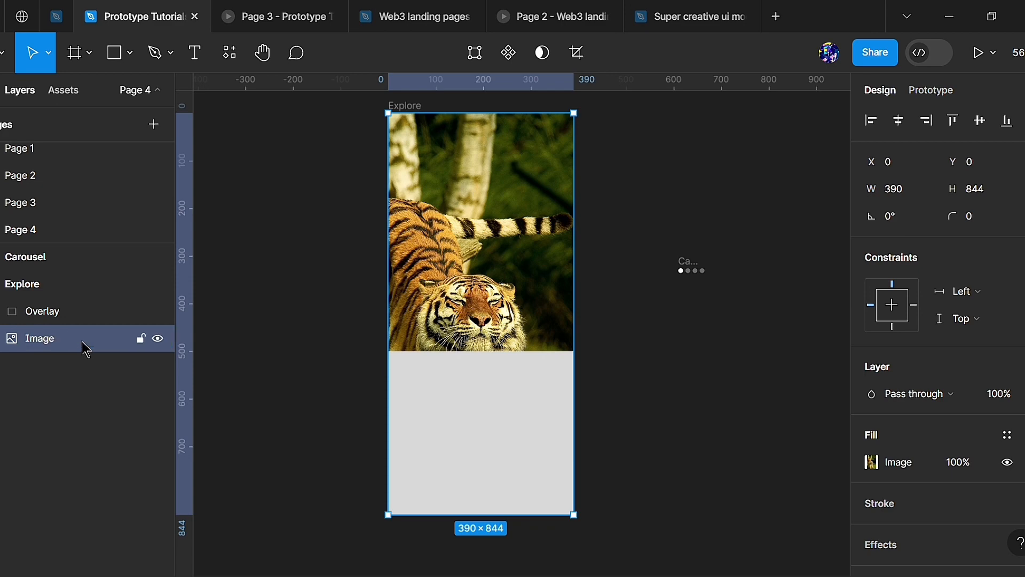
Give the Overlay a black linear gradient fill that fades from transparent at its upper edge to opaque at its lower edge.
click(459, 442)
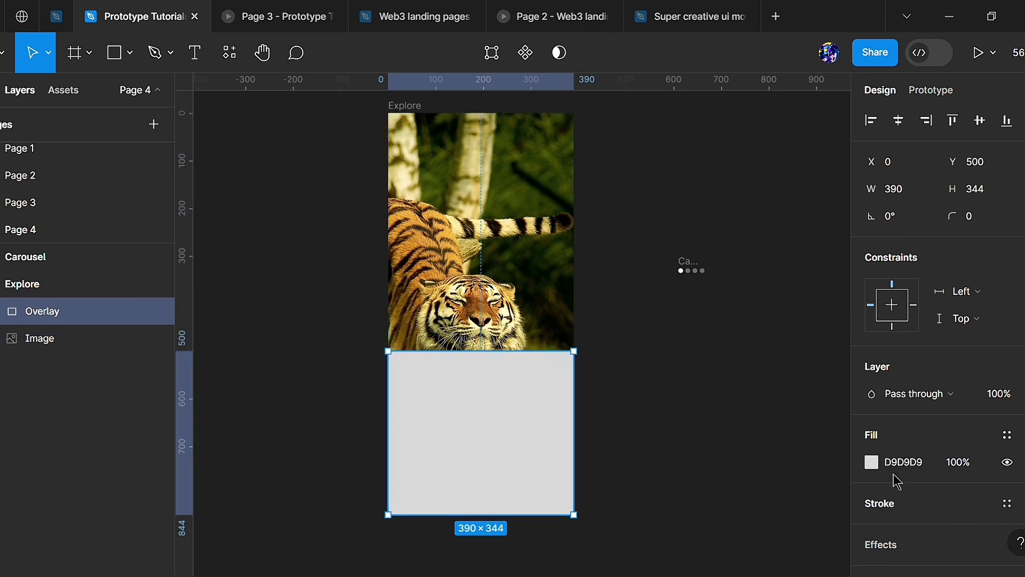
click(872, 463)
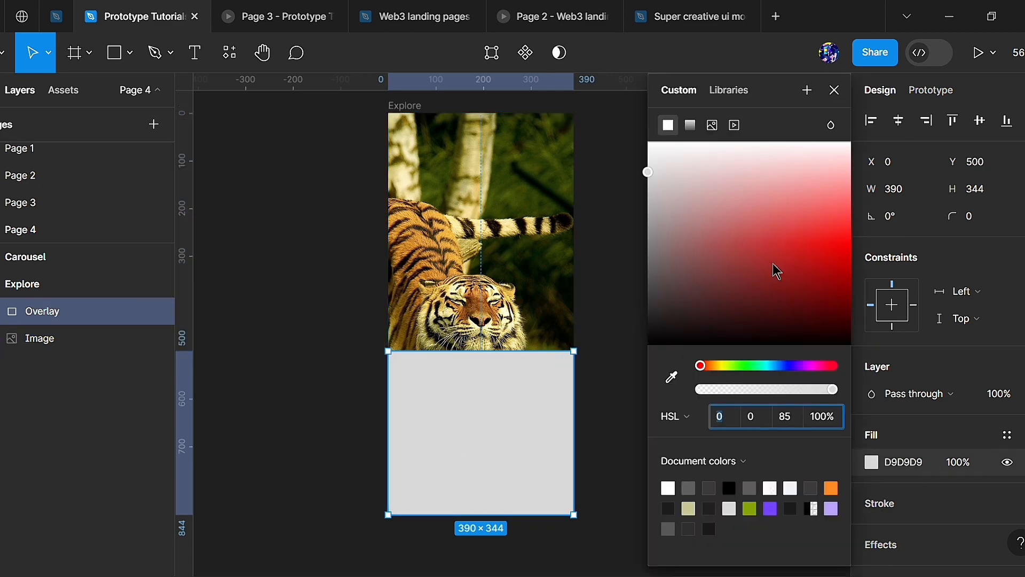
click(690, 126)
click(664, 198)
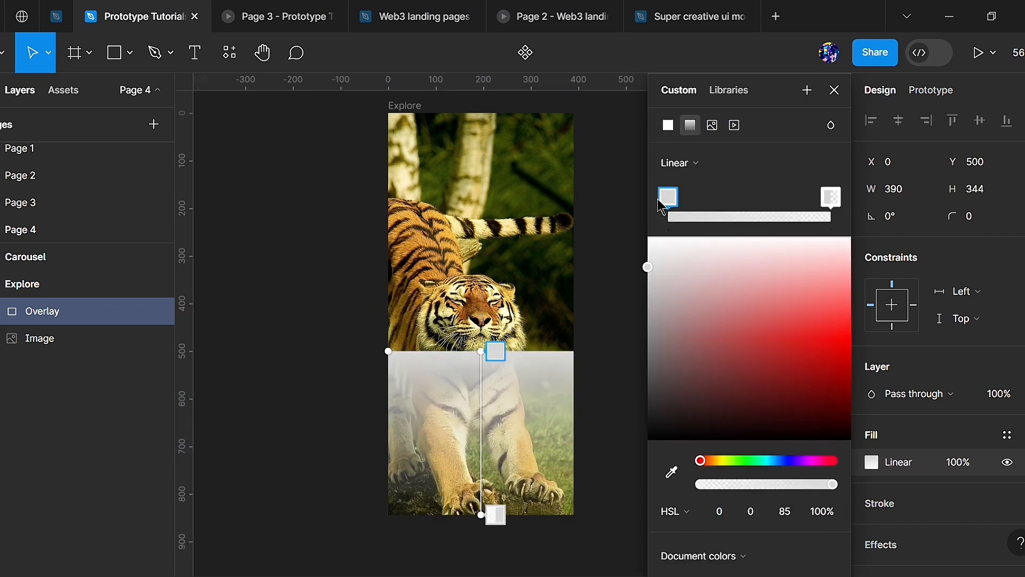
drag(669, 267, 686, 488)
click(831, 198)
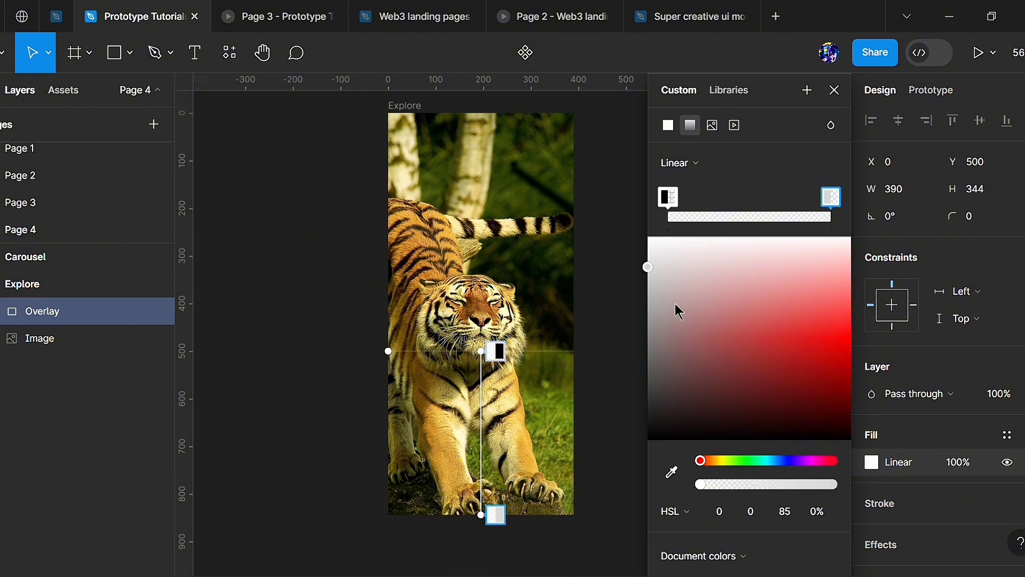
drag(678, 311, 629, 470)
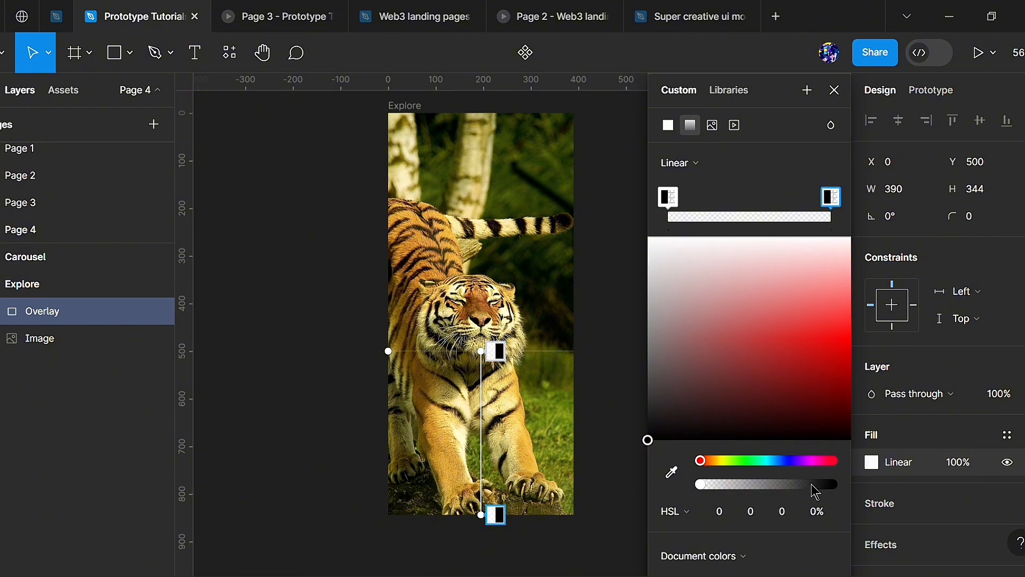
drag(812, 486, 844, 488)
click(668, 197)
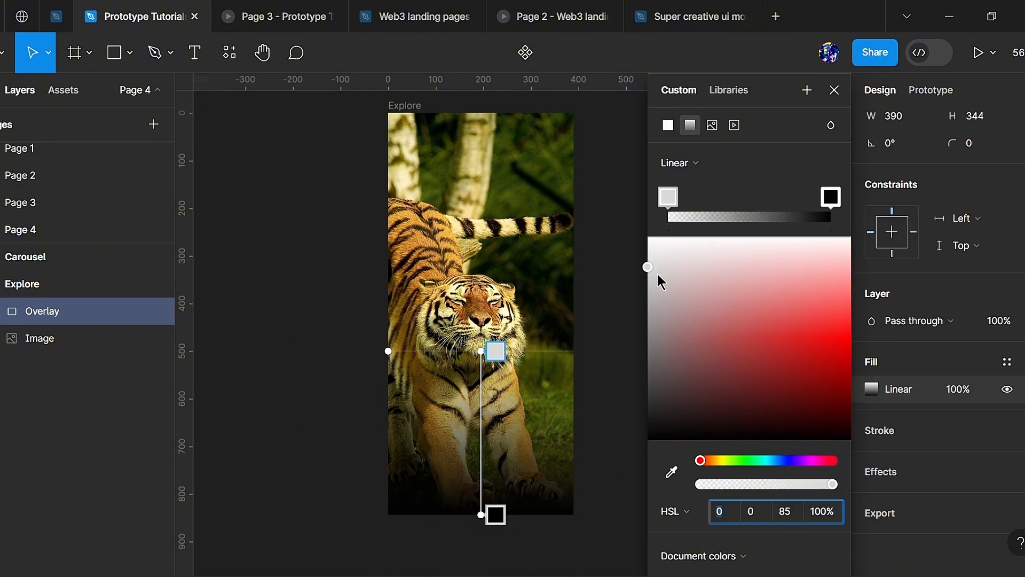
drag(657, 277, 626, 493)
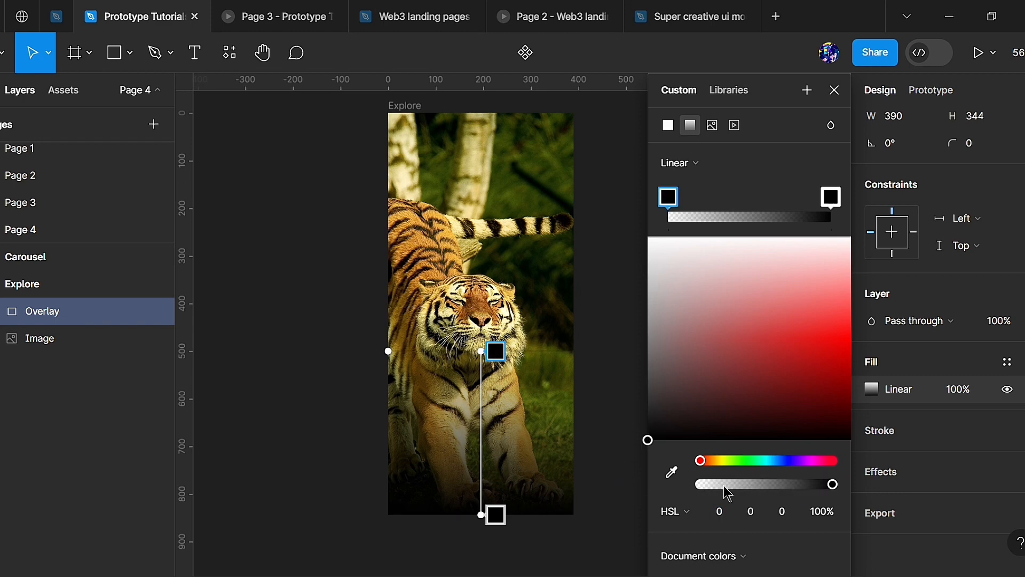
click(835, 90)
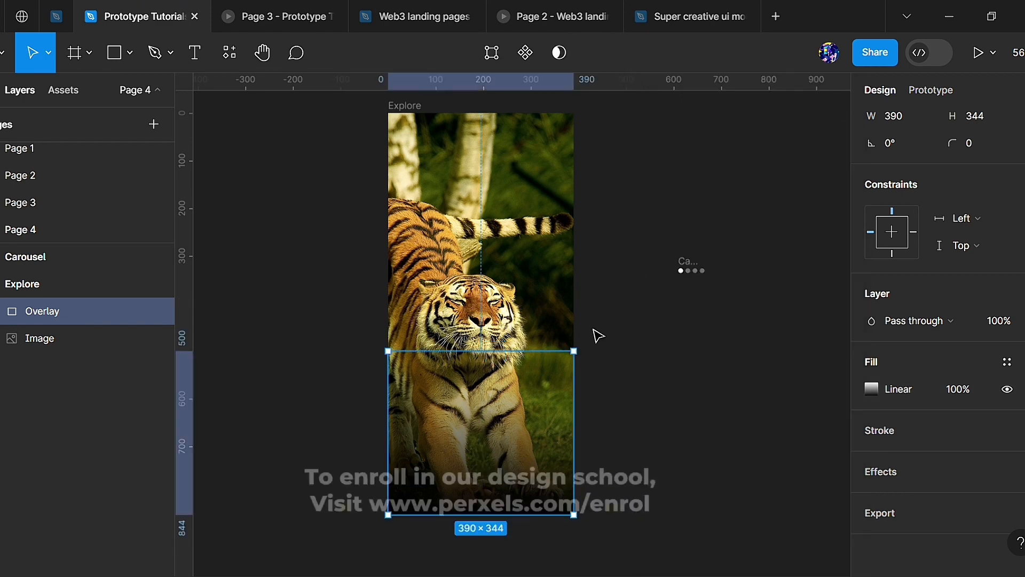
click(670, 394)
Paste the copied Main content card into the Explore frame, over the lower half of the tiger image.
click(540, 412)
click(540, 247)
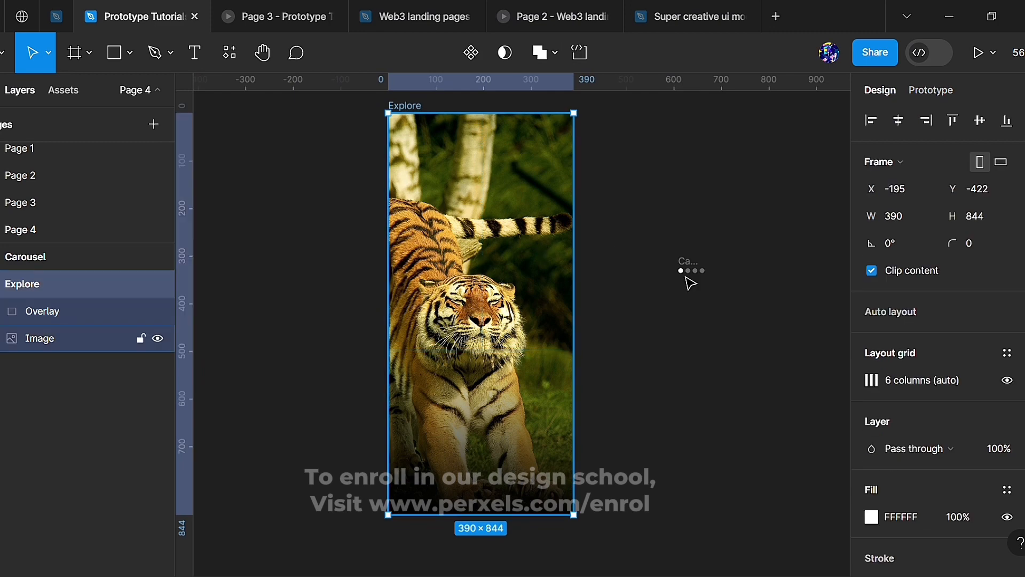
click(689, 283)
click(468, 251)
key(ctrl+v)
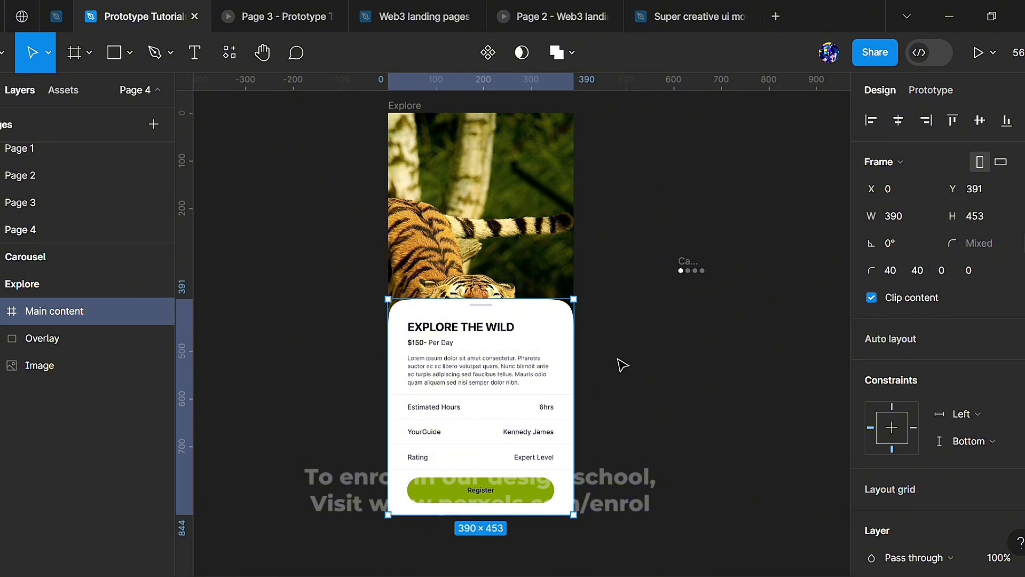
Move the Carousel dots into the Explore frame, centred just above the Main content card at X 167, Y 359.
click(693, 272)
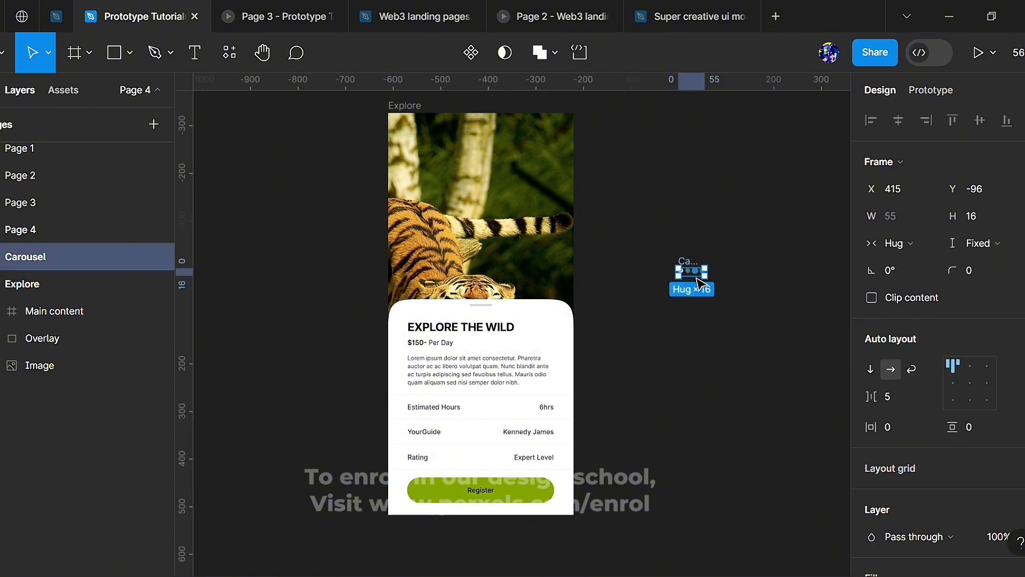
drag(700, 283, 486, 300)
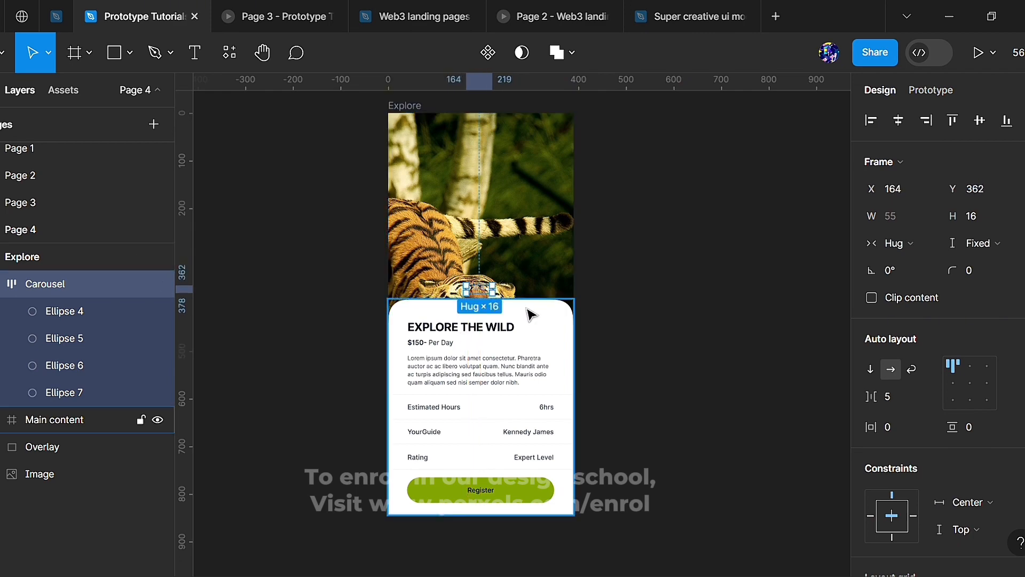
key(Right)
key(Right)
key(Right)
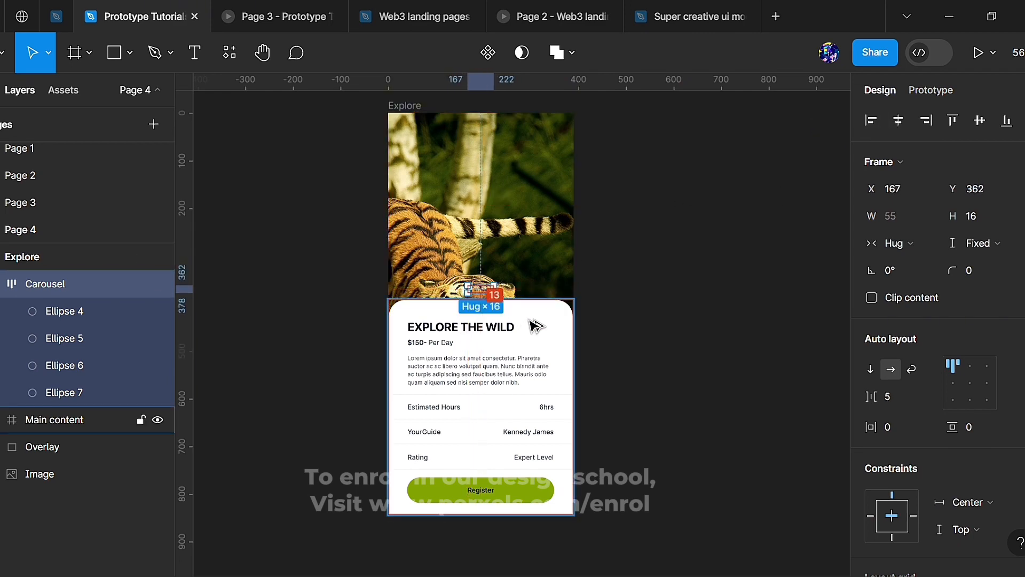
key(Up)
key(Up)
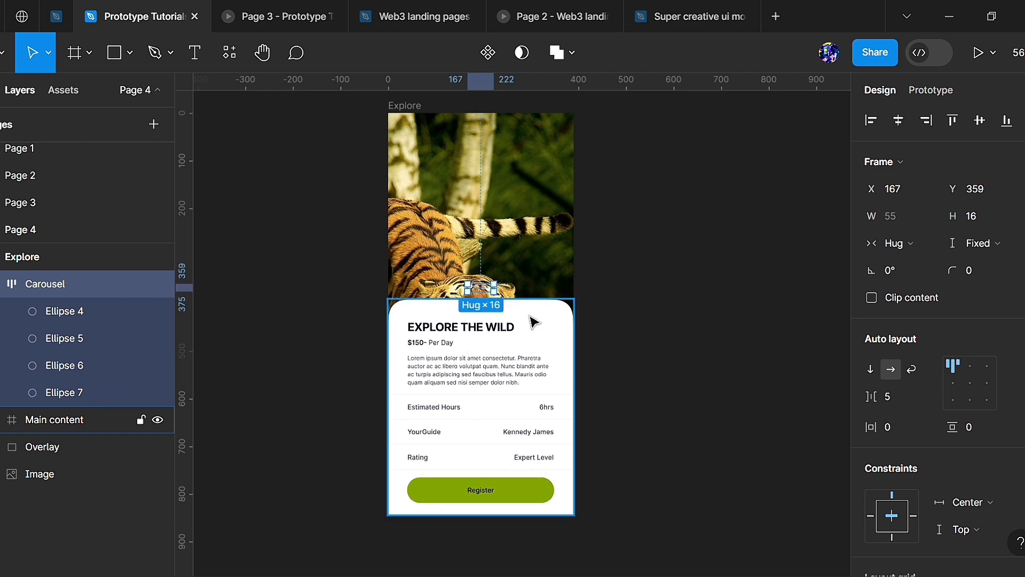
Move the Carousel and the Main content card down together by 250 px, placing the card at Y 641.
shift+click(534, 323)
key(shift+Down)
key(shift+Down)
key(shift+Down)
key(shift+Down)
key(shift+Down)
key(shift+Down)
key(shift+Down)
key(shift+Down)
key(shift+Down)
key(shift+Down)
key(shift+Down)
key(shift+Down)
key(shift+Down)
key(shift+Down)
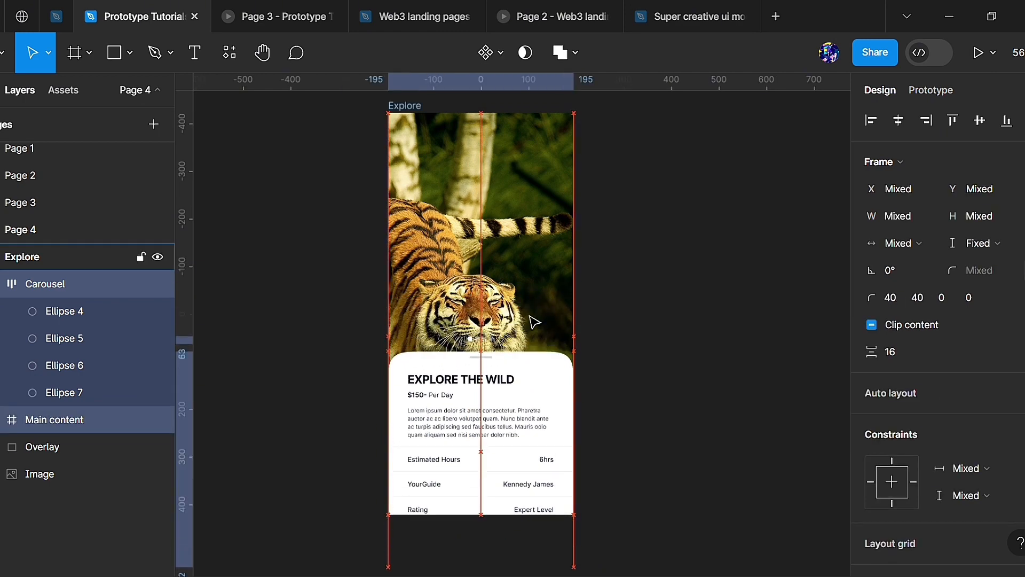
key(shift+Down)
key(shift+Down)
key(shift+Down)
key(shift+Down)
key(shift+Down)
key(shift+Down)
key(shift+Down)
key(shift+Down)
key(shift+Down)
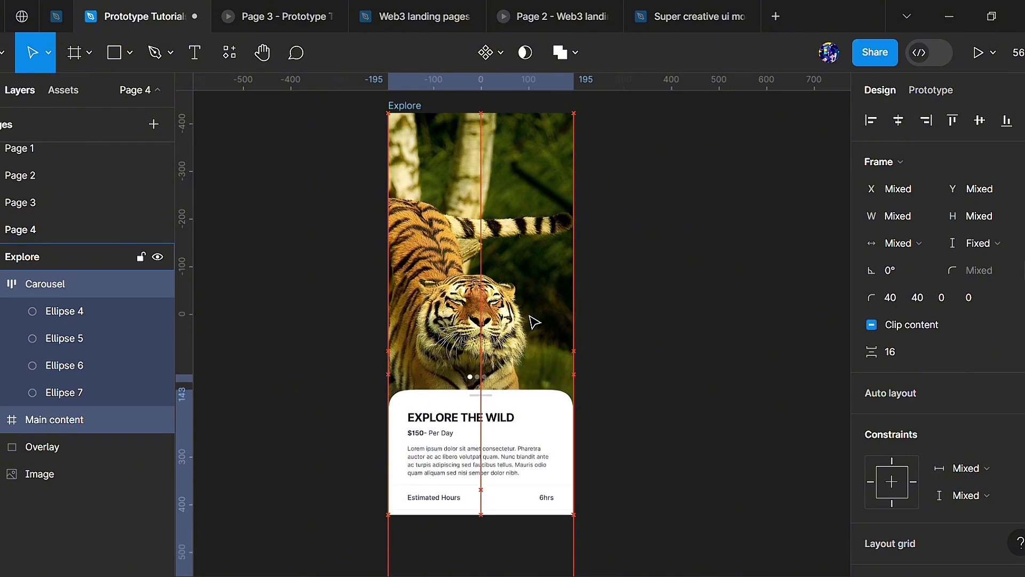
key(shift+Down)
key(shift+Down)
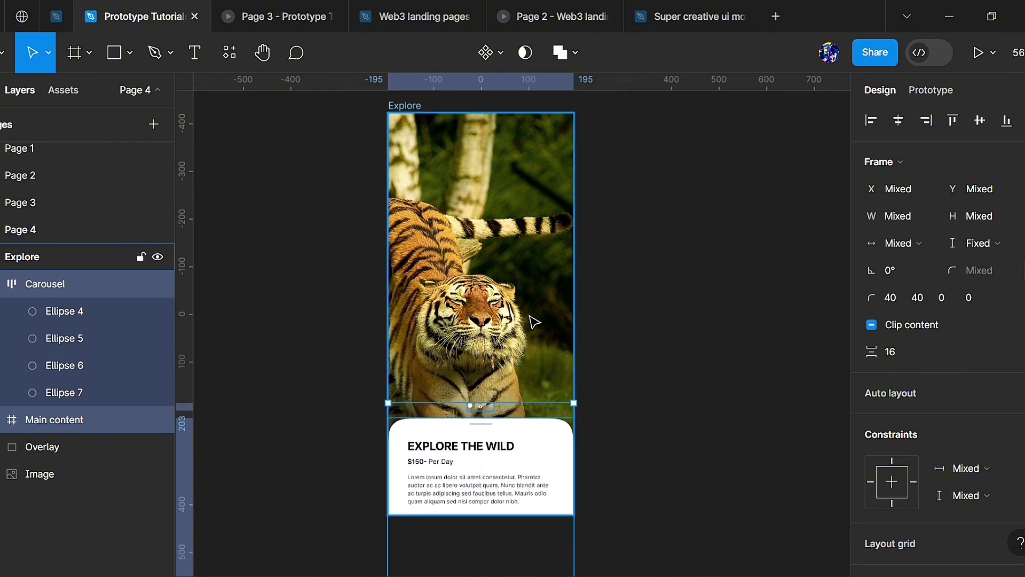
click(678, 402)
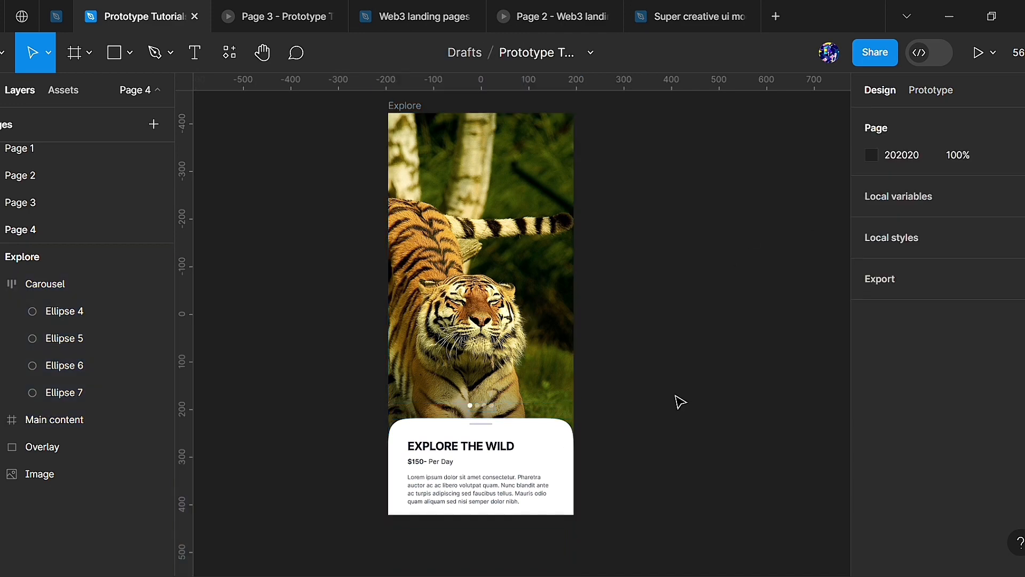
Extend the Overlay's upper edge upward so that it is about 448 px tall, starting at about Y 396.
ctrl+scroll(283, 341, down, 3)
ctrl+scroll(319, 251, up, 3)
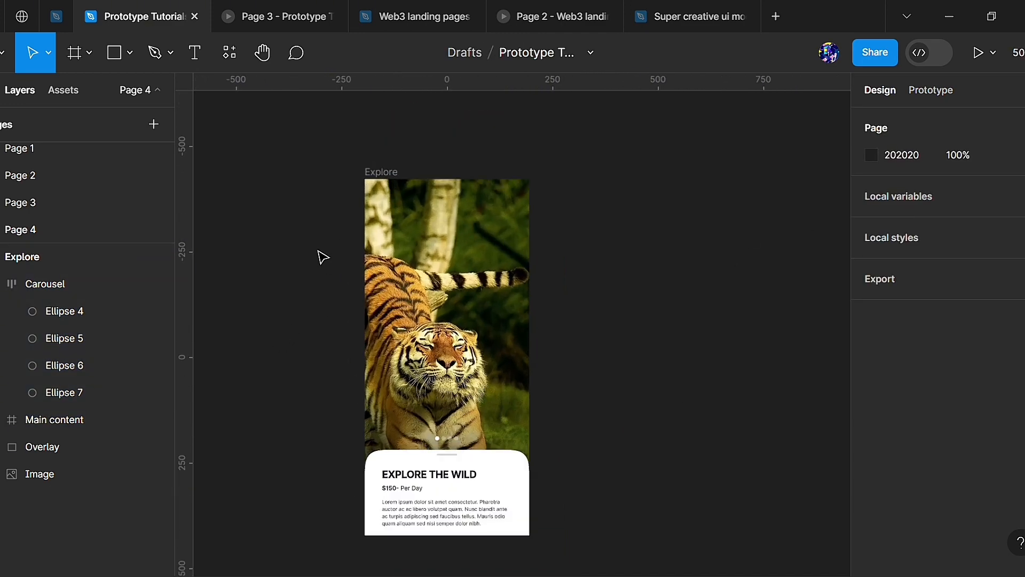
click(386, 166)
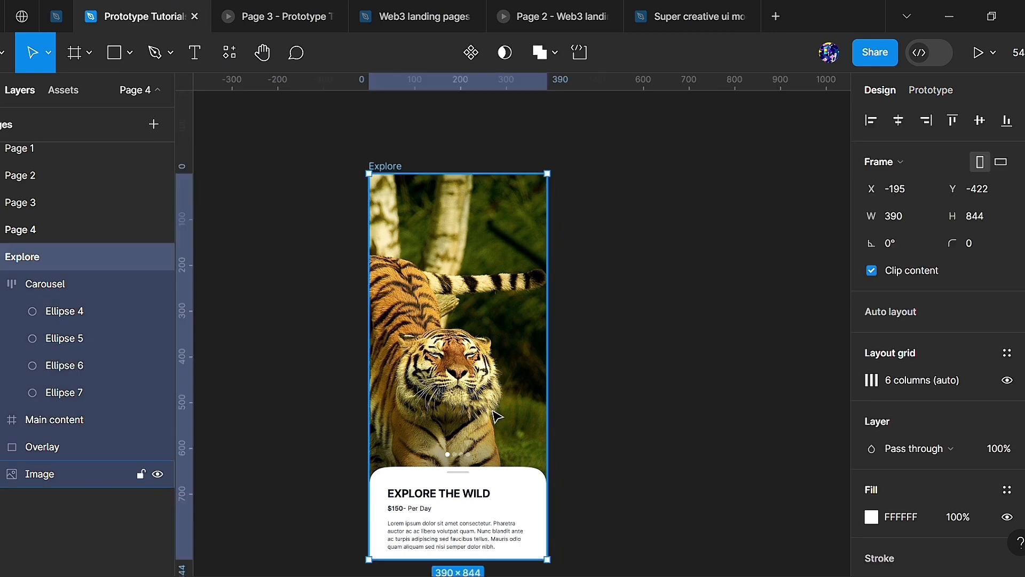
click(517, 463)
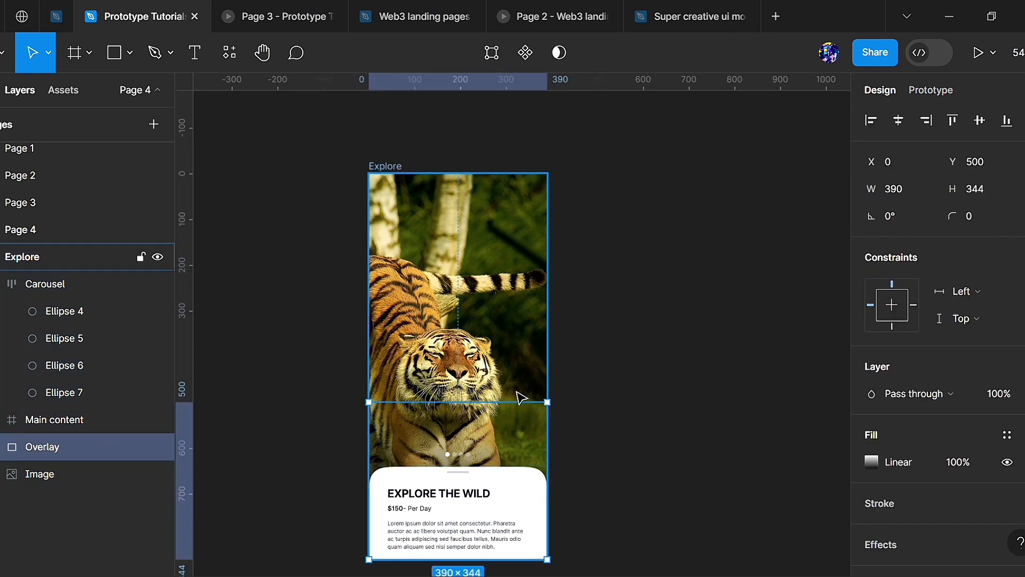
drag(490, 378, 492, 343)
click(652, 338)
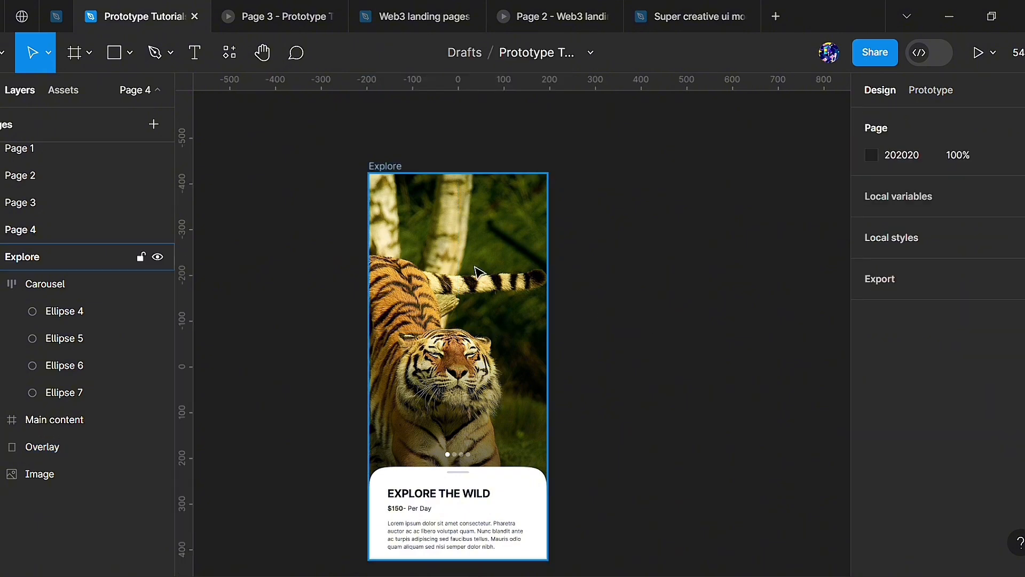
click(453, 368)
drag(464, 335, 465, 355)
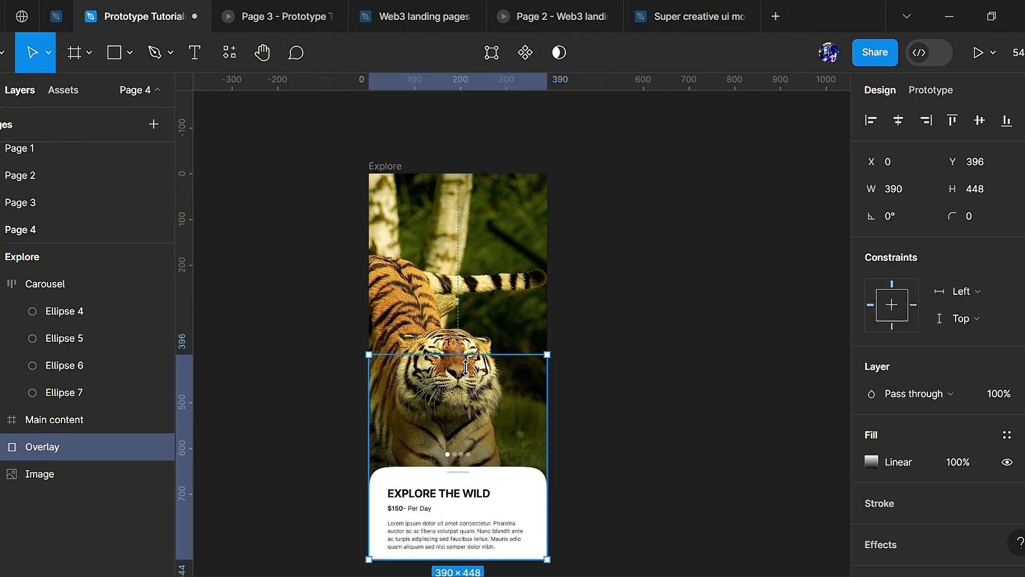
click(668, 373)
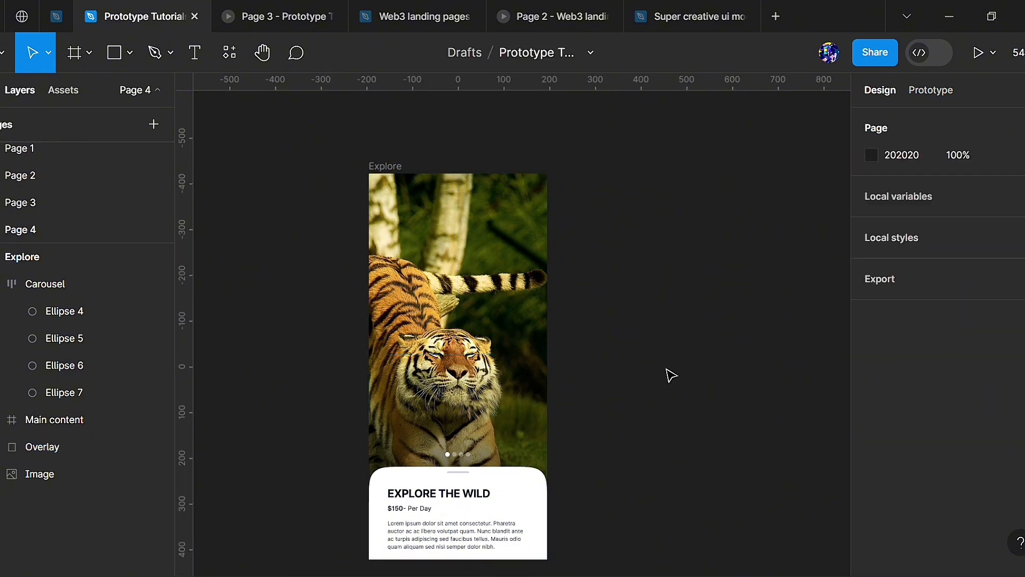
Move the Main content card and the Carousel dots up together by about 20 px.
click(491, 488)
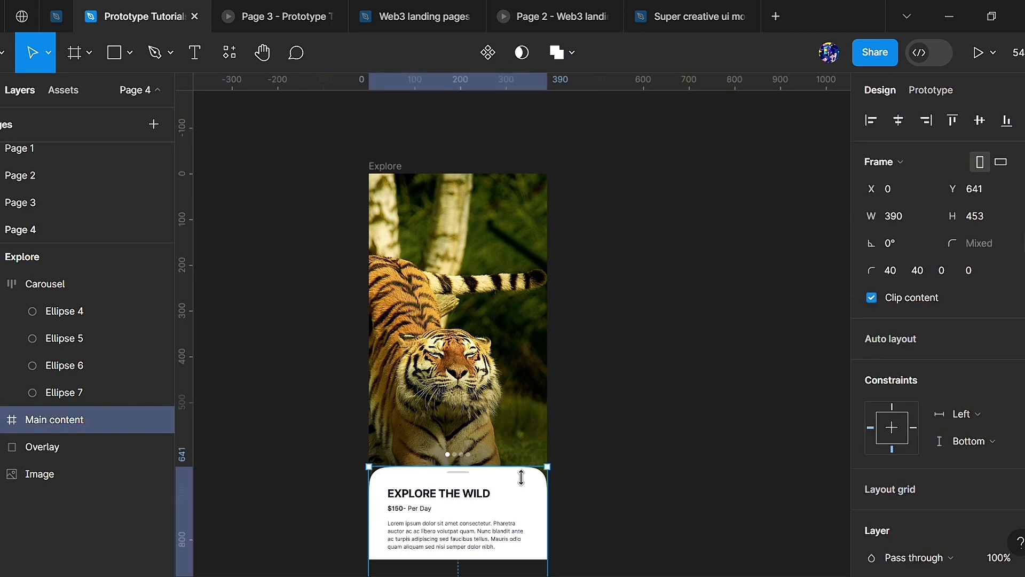
shift+click(472, 477)
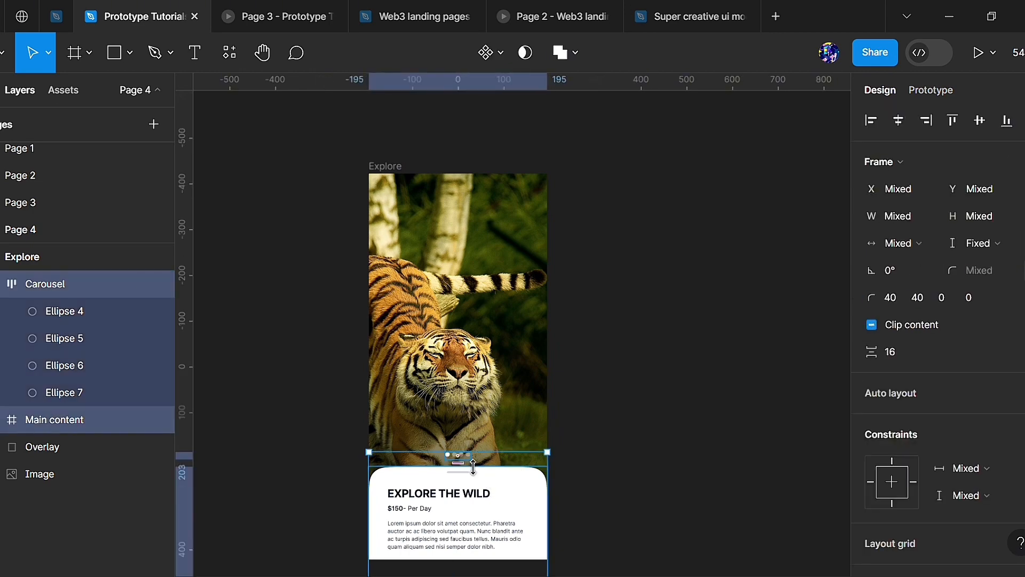
drag(472, 477, 472, 468)
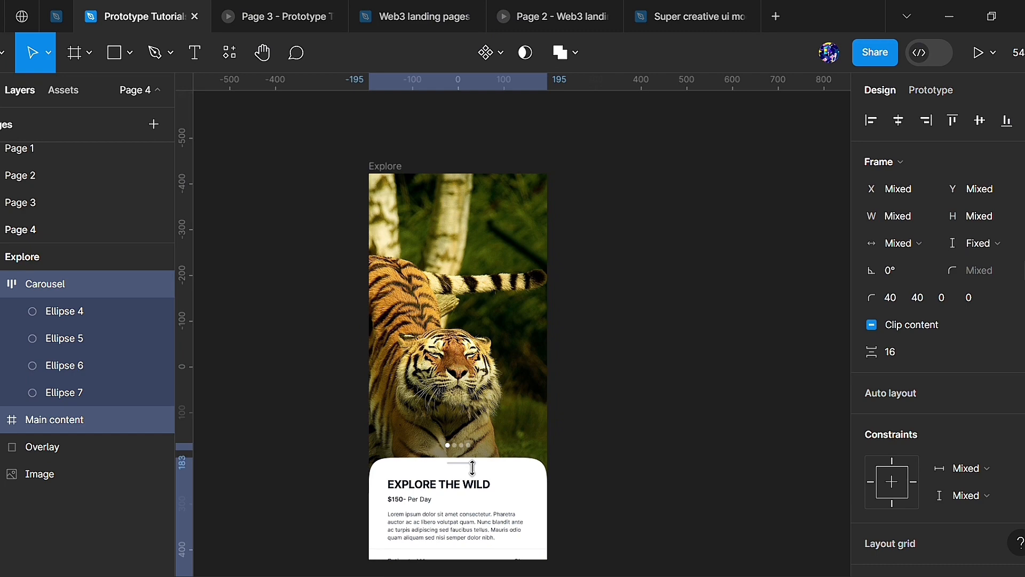
Duplicate the Explore frame beside the original.
click(385, 166)
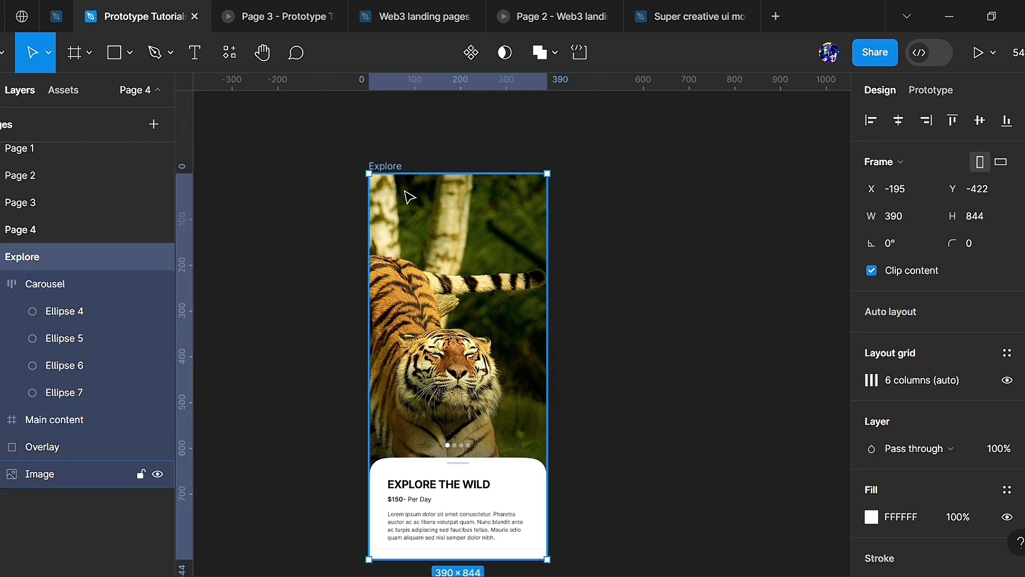
key(ctrl+d)
scroll(654, 216, down, 1)
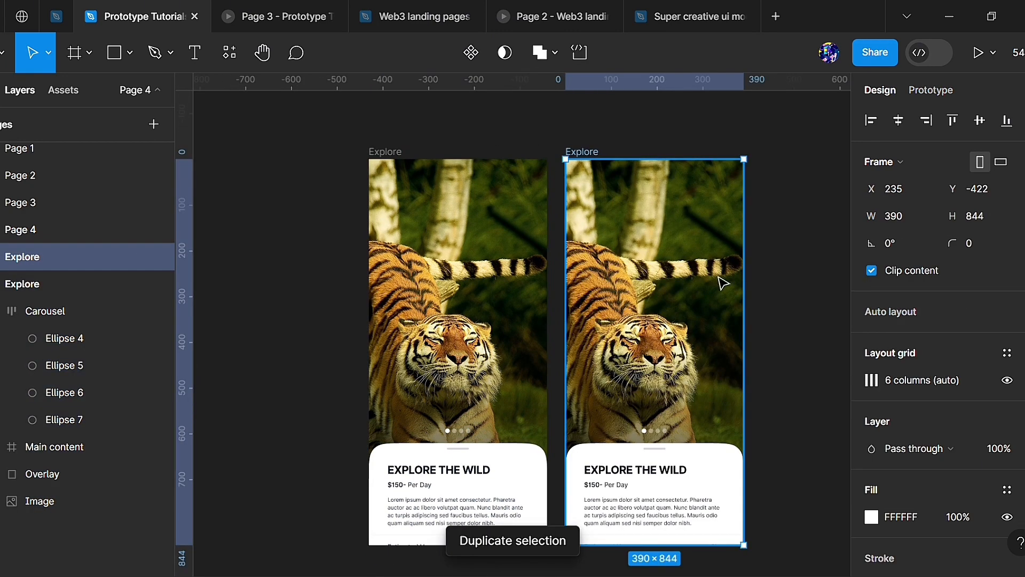
Move the copy's Carousel dots and Main content card up together by 230 px, placing the card at Y 391.
click(655, 430)
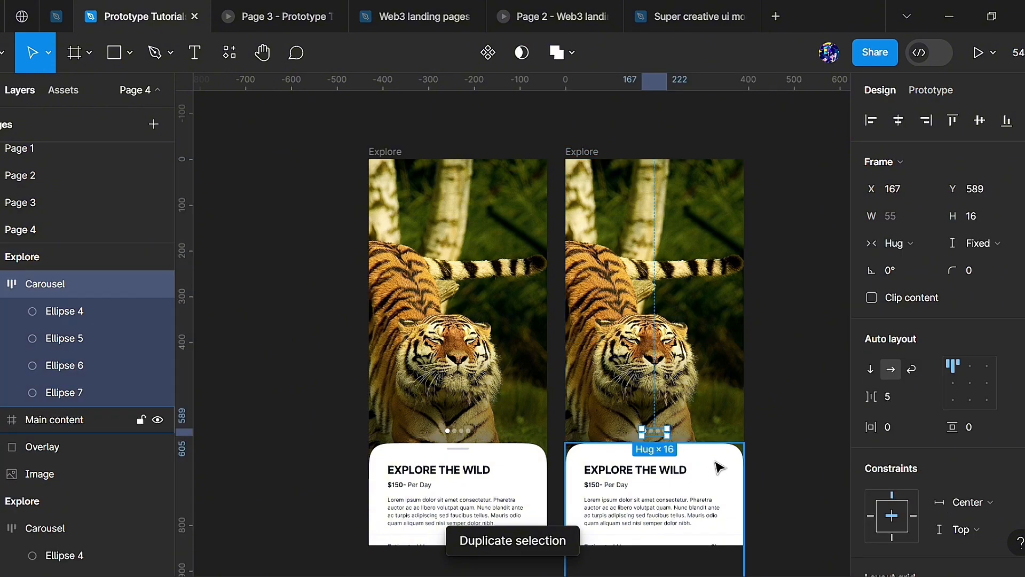
shift+click(719, 464)
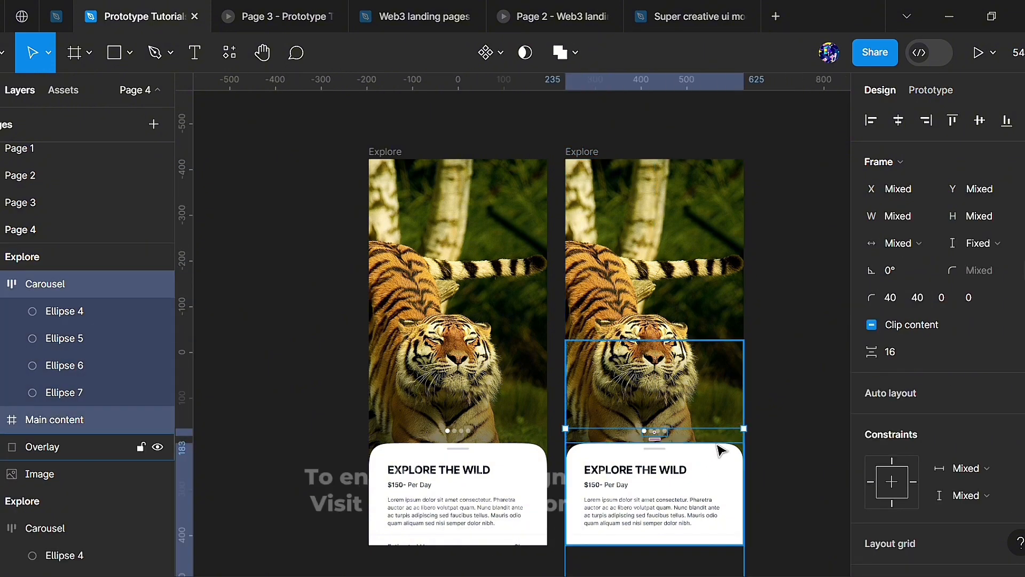
key(shift+Up)
key(shift+Up)
key(shift+Up)
key(shift+Up)
key(shift+Up)
key(shift+Up)
key(shift+Up)
key(shift+Up)
key(shift+Up)
key(shift+Up)
key(shift+Up)
key(shift+Up)
key(shift+Up)
key(shift+Up)
key(shift+Up)
key(shift+Up)
key(shift+Up)
key(shift+Up)
key(shift+Up)
key(shift+Up)
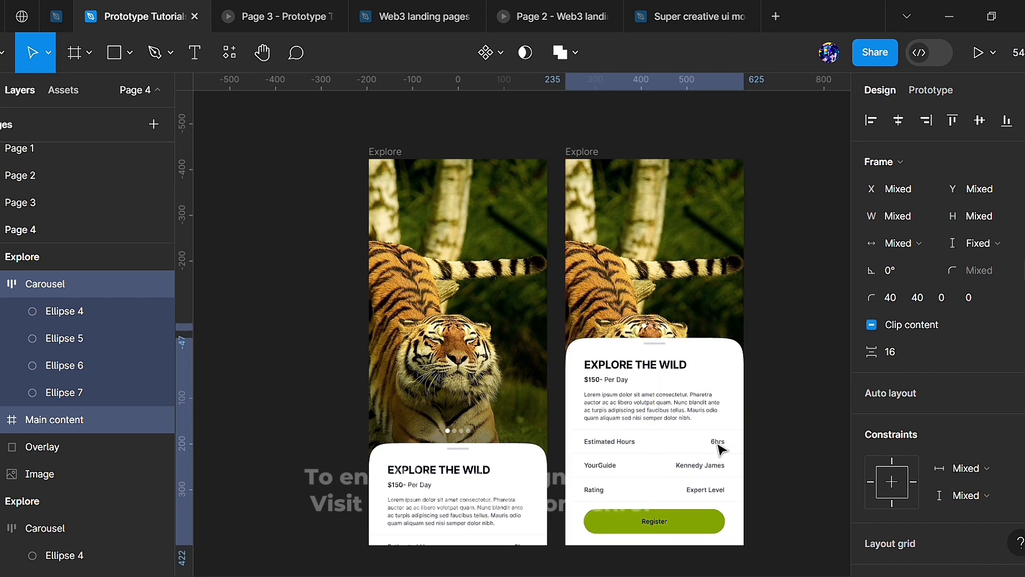
Shorten the tiger Image in the duplicated frame from its lower edge to a height of 458 px.
click(646, 201)
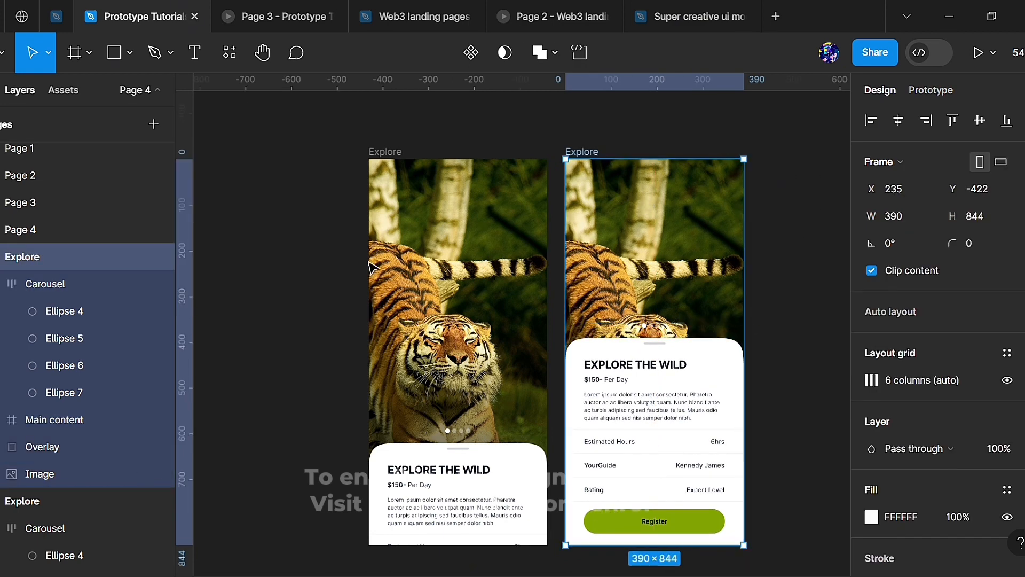
click(80, 475)
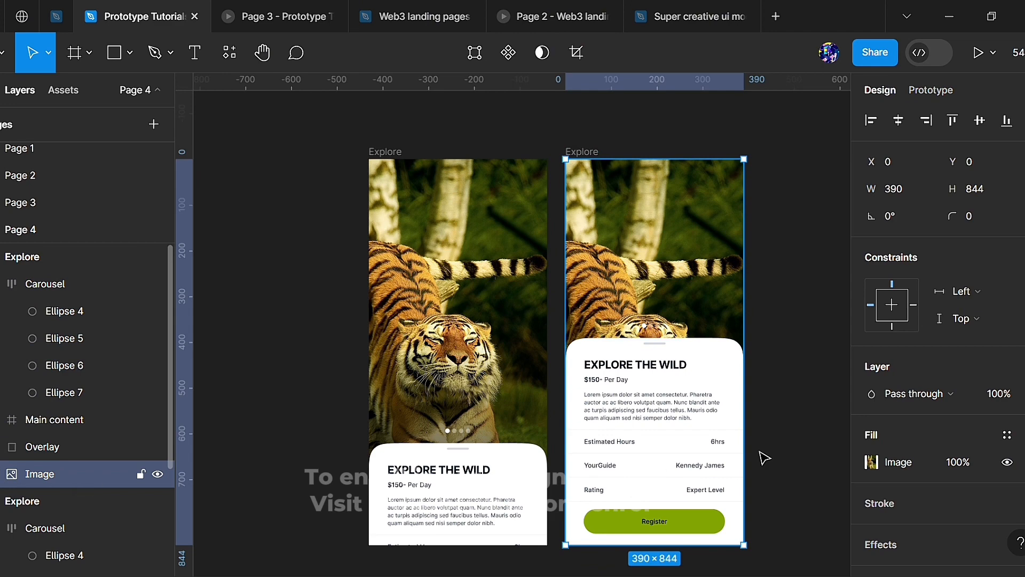
drag(723, 546, 716, 383)
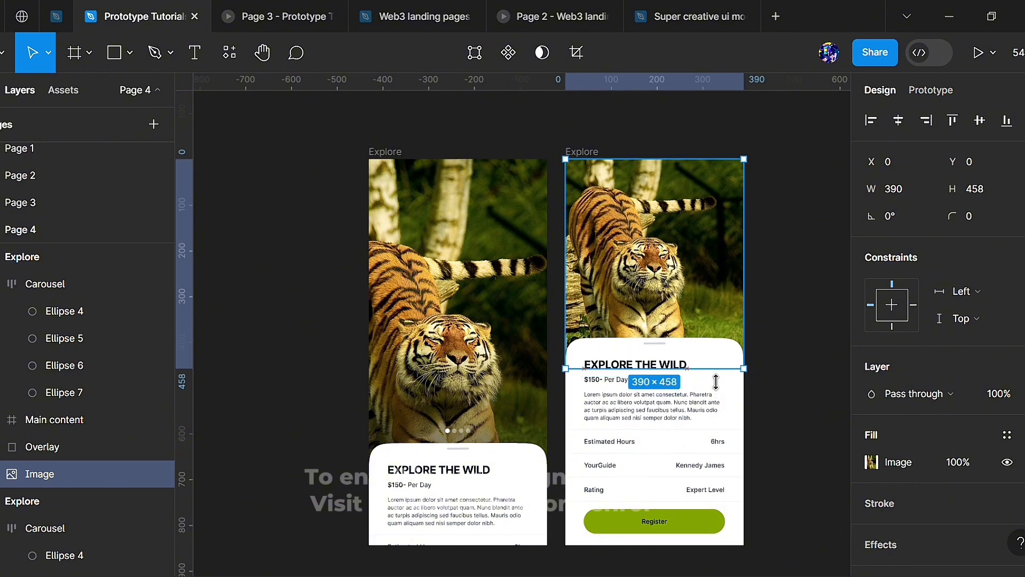
Move the duplicated frame's Overlay up by 250 px to Y 146.
click(68, 454)
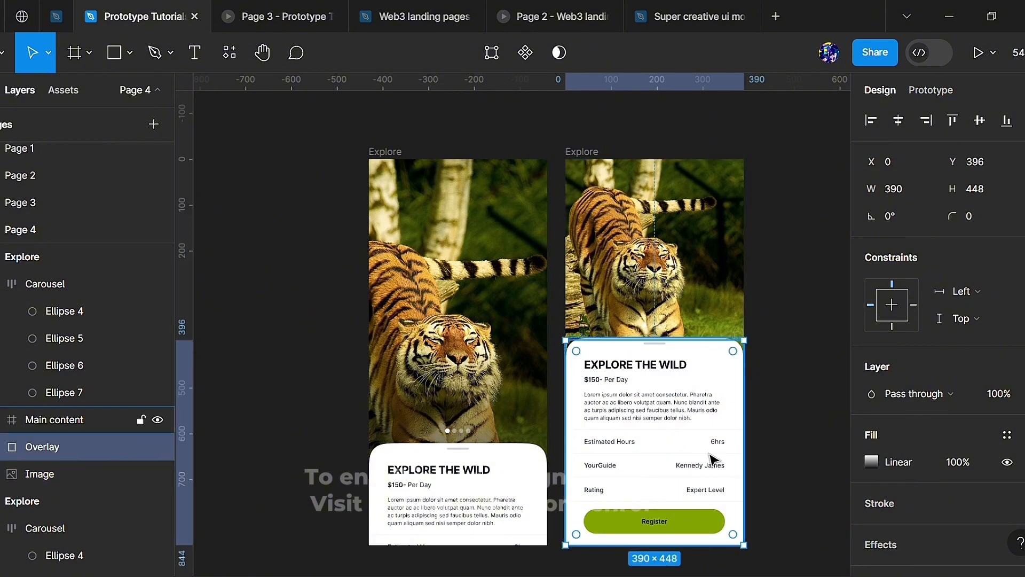
key(shift+Up)
key(shift+Up)
key(shift+Up)
key(shift+Up)
key(shift+Up)
key(shift+Up)
key(shift+Up)
key(shift+Up)
key(shift+Up)
key(shift+Up)
key(shift+Up)
key(shift+Up)
key(shift+Up)
key(shift+Up)
key(shift+Up)
key(shift+Up)
key(shift+Up)
key(shift+Up)
key(shift+Up)
key(shift+Up)
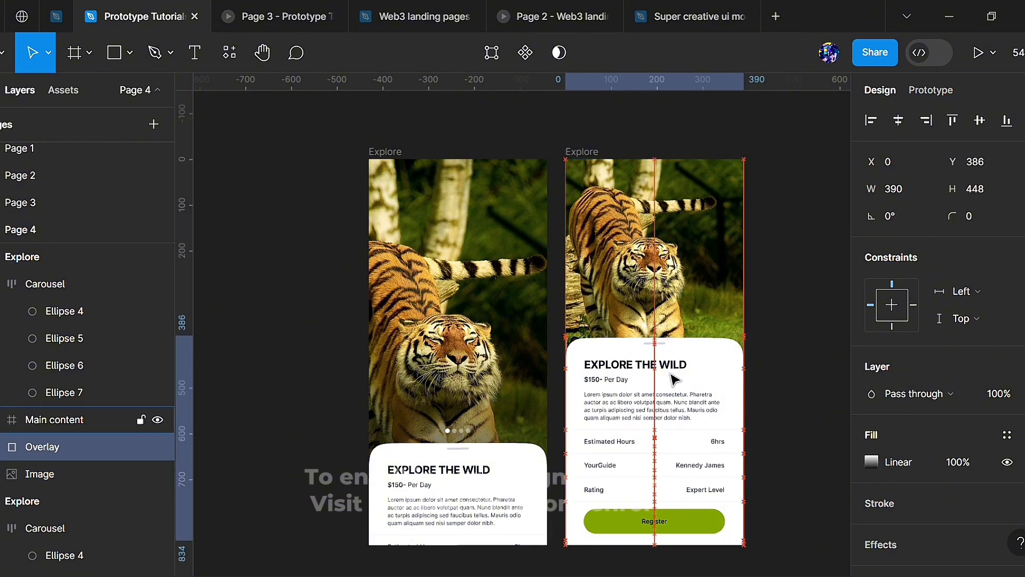
key(shift+Up)
key(shift+Up)
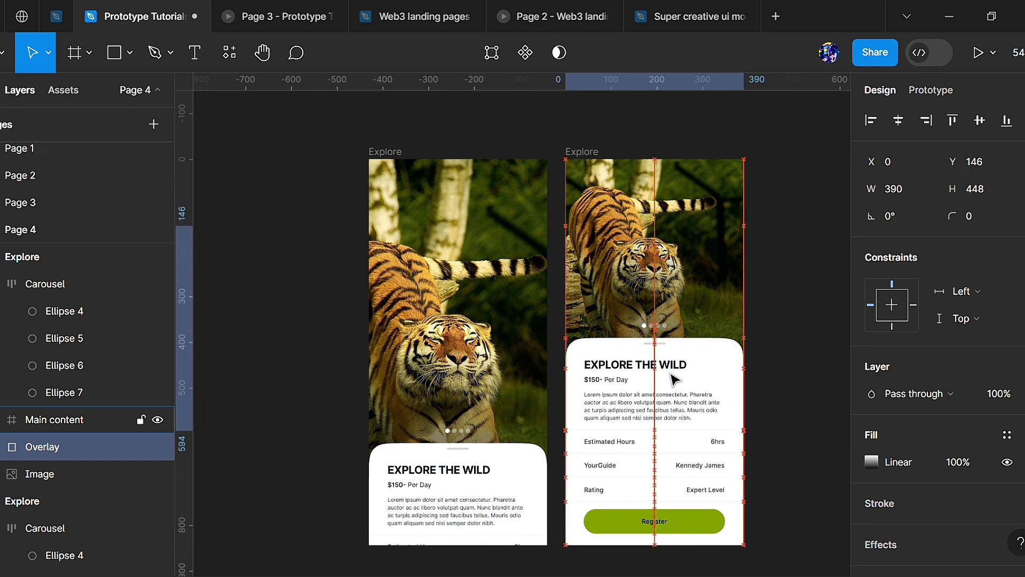
Shrink the copy's Overlay from both ends so it starts at Y 227 and ends at the tiger image's lower edge.
drag(676, 444, 676, 398)
drag(684, 244, 679, 282)
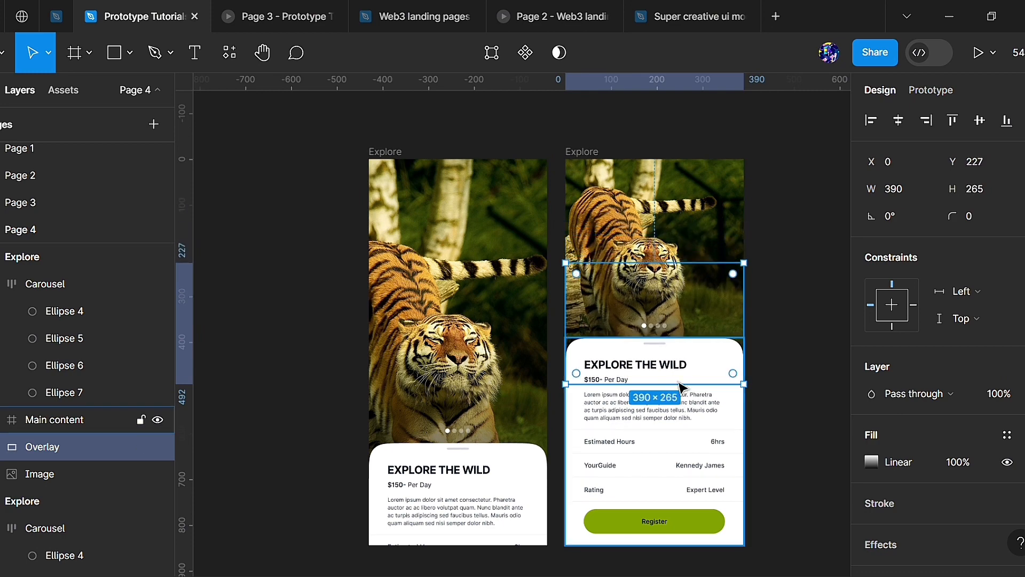
click(679, 384)
click(679, 329)
drag(677, 384, 677, 369)
Move the original Explore frame left to X -236 to widen the gap between the two frames.
click(785, 286)
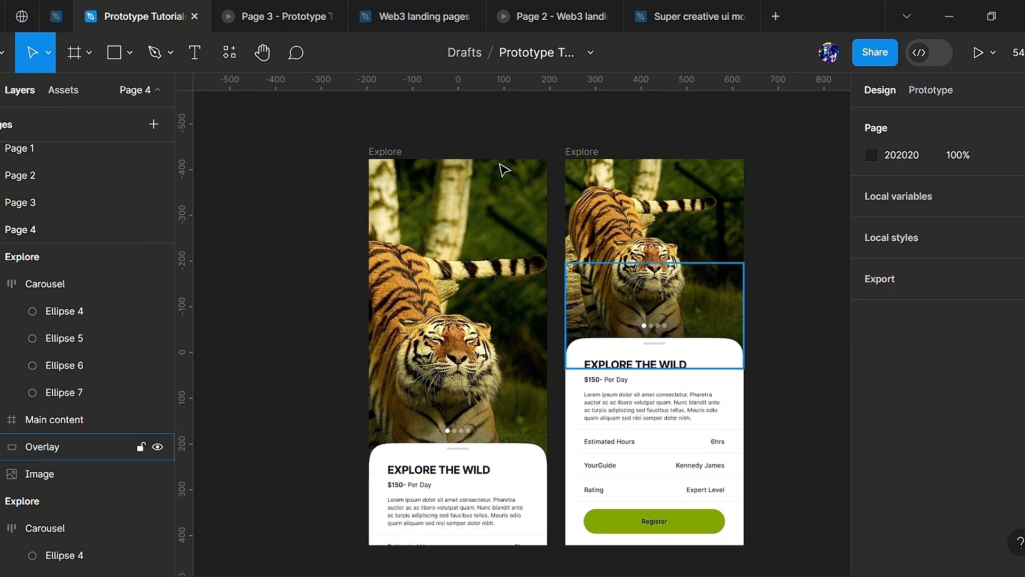
click(392, 154)
mouse_move(491, 329)
mouse_down()
mouse_move(468, 319)
mouse_move(473, 331)
mouse_up()
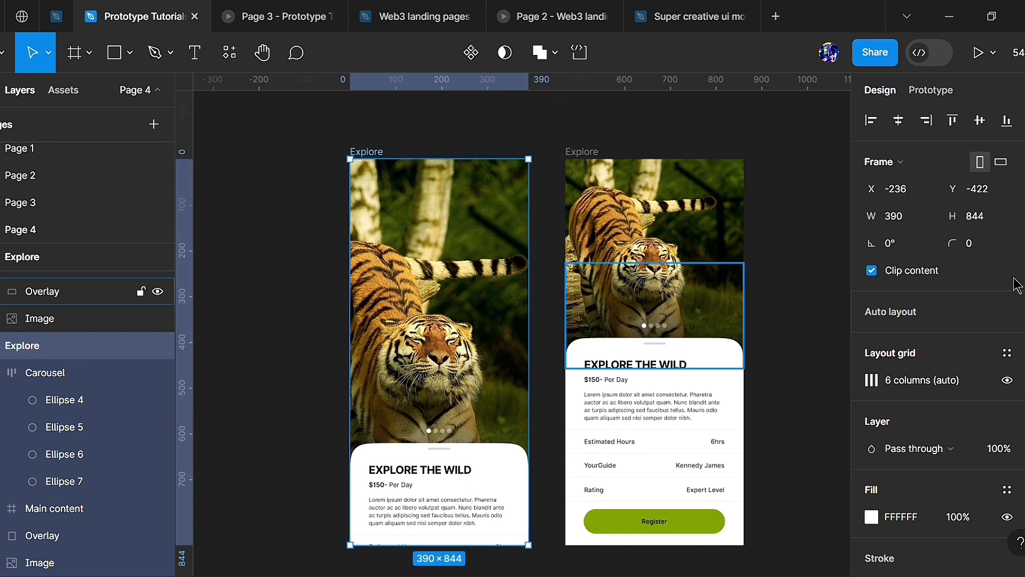
Link the original frame's Main content card to the duplicated Explore frame with an On drag, Navigate to interaction using Smart animate.
click(925, 98)
click(517, 483)
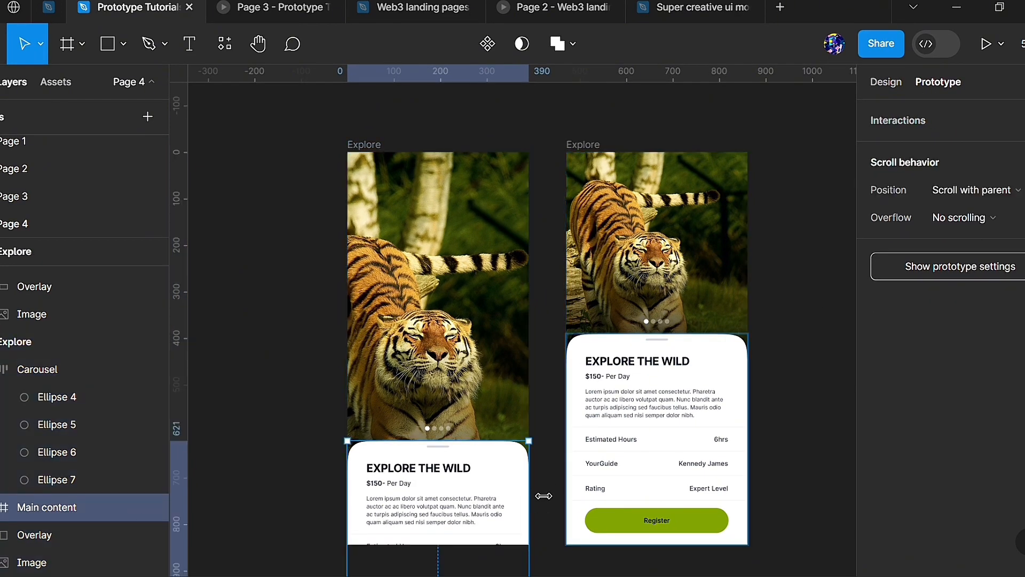
scroll(432, 422, down, 1)
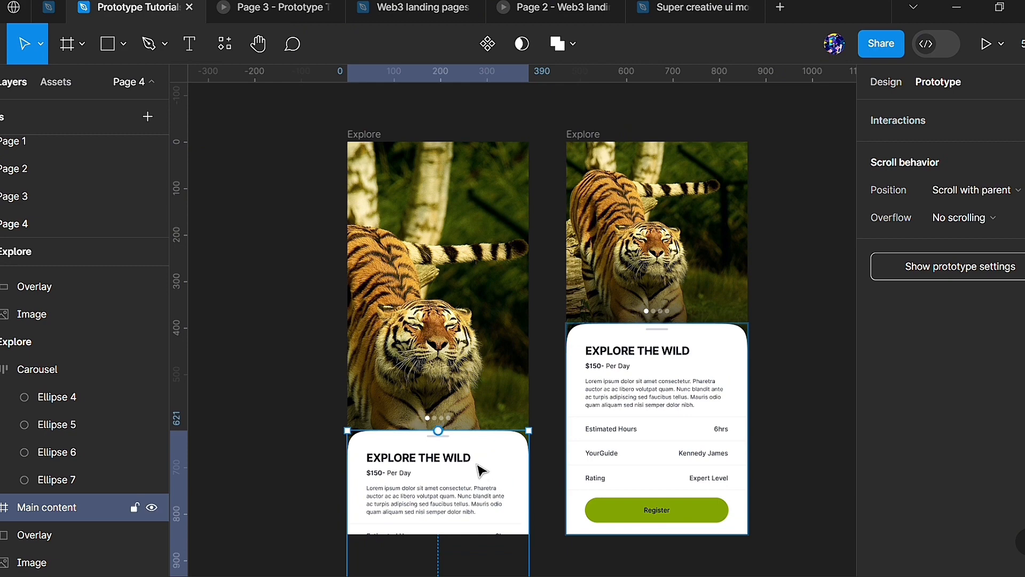
scroll(480, 468, down, 3)
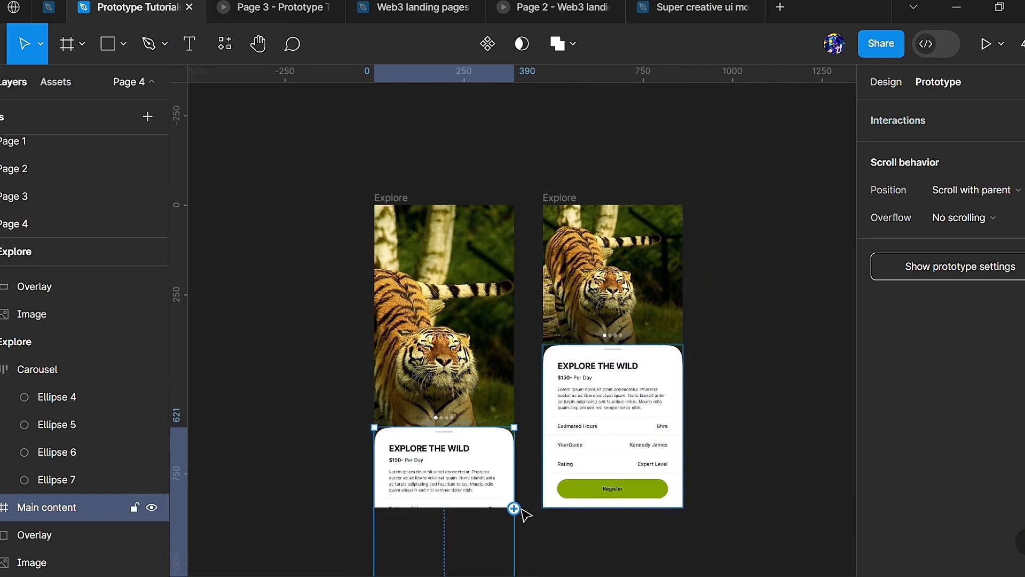
drag(531, 456, 576, 410)
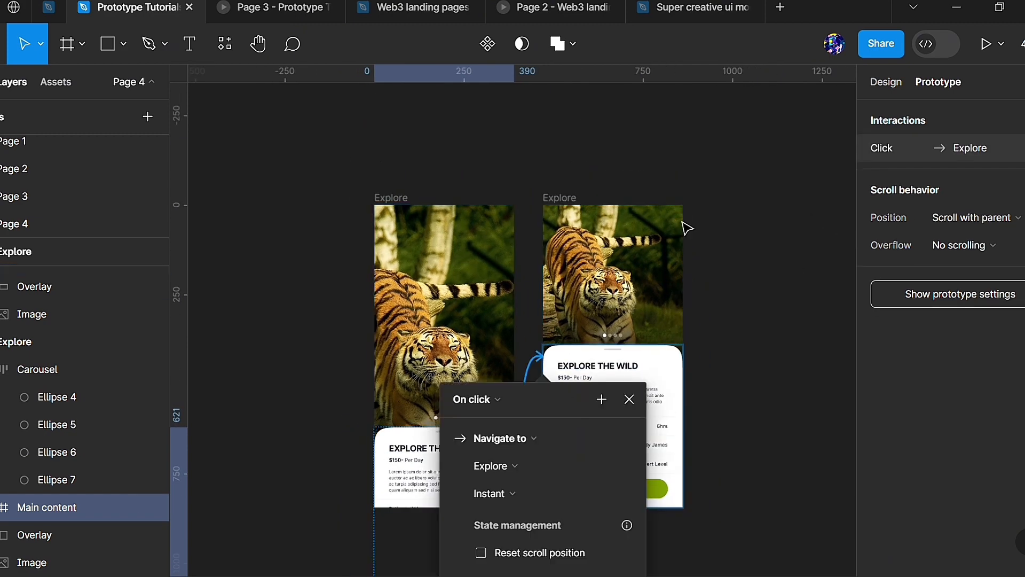
click(435, 399)
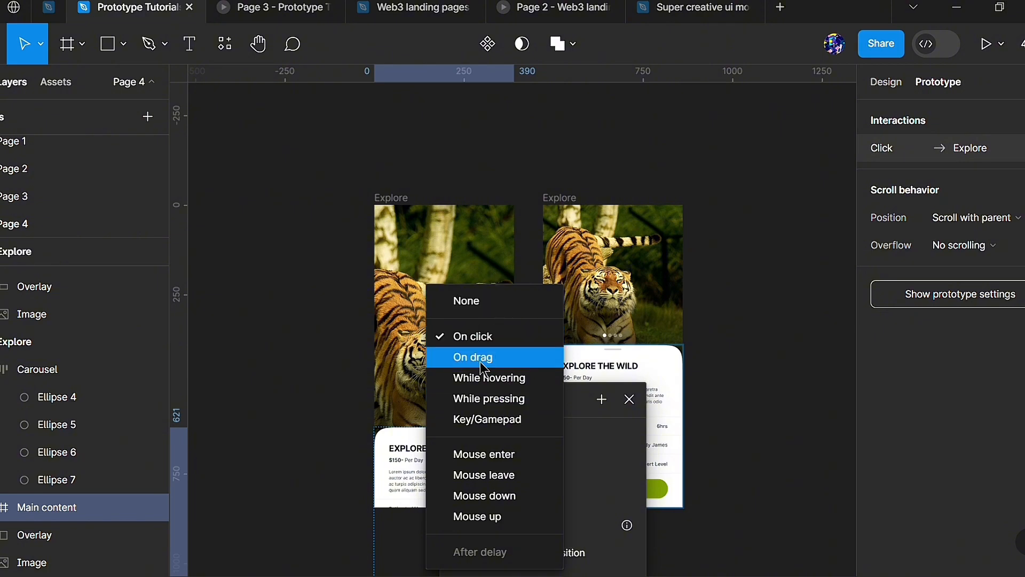
click(479, 359)
click(516, 470)
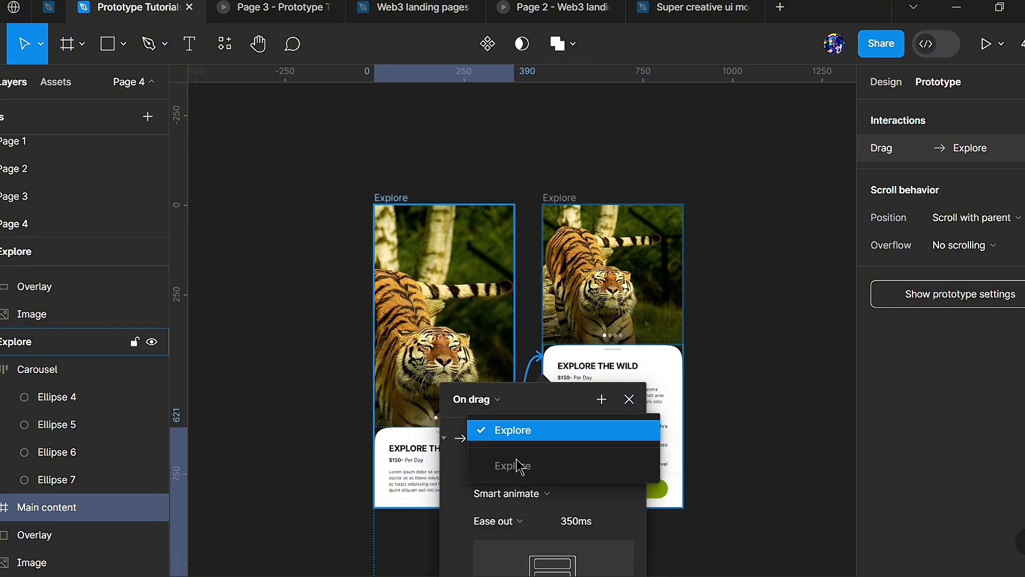
click(525, 473)
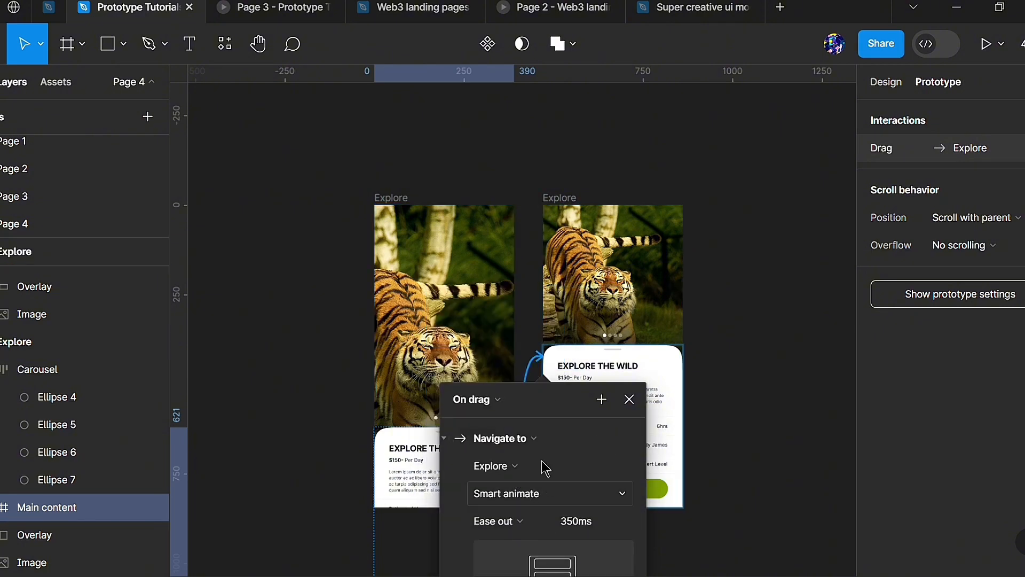
drag(535, 408, 430, 272)
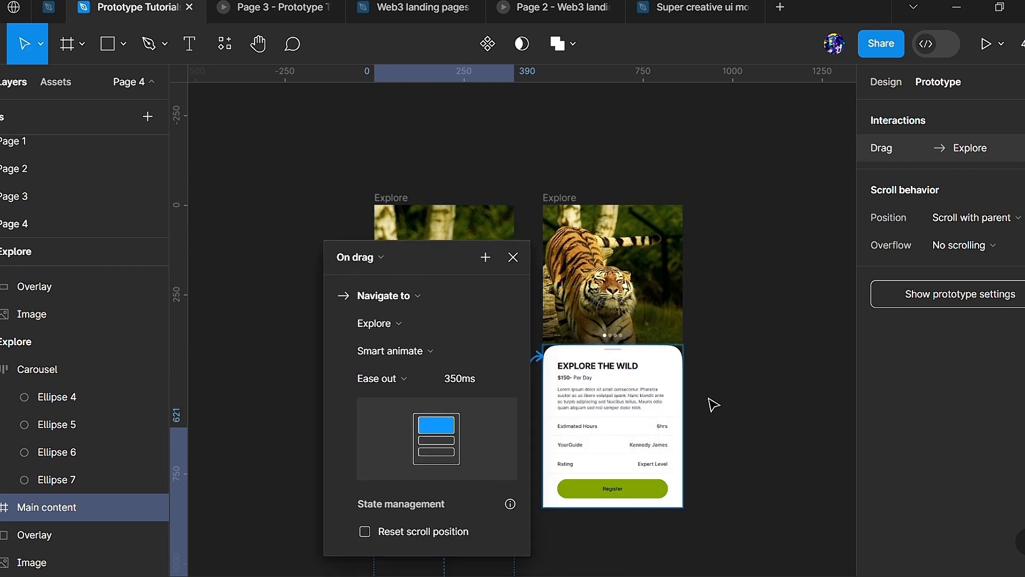
click(710, 401)
Link the duplicated frame's Main content card back to the original Explore frame with an On drag, Smart animate interaction.
click(643, 370)
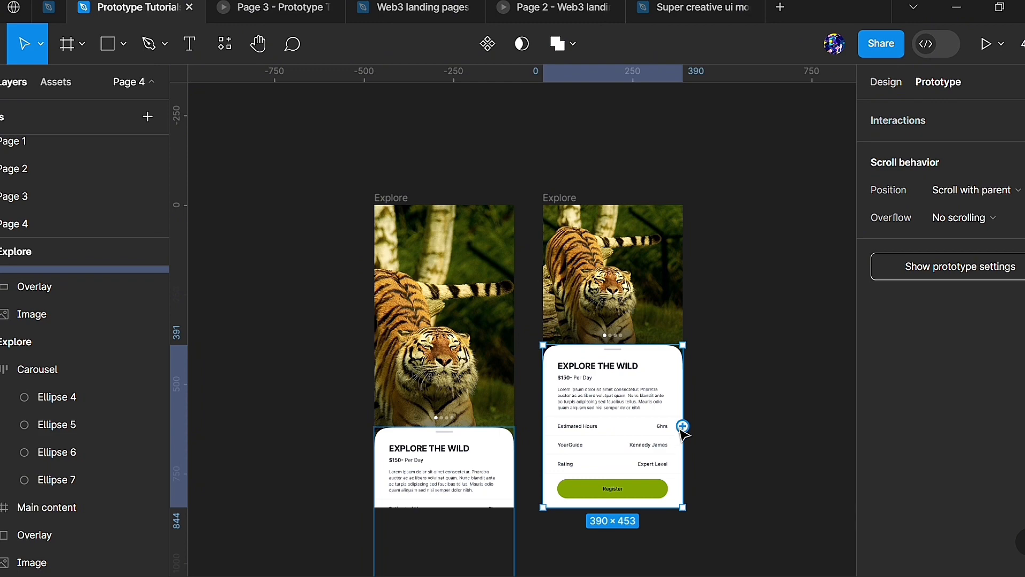
drag(682, 426, 518, 356)
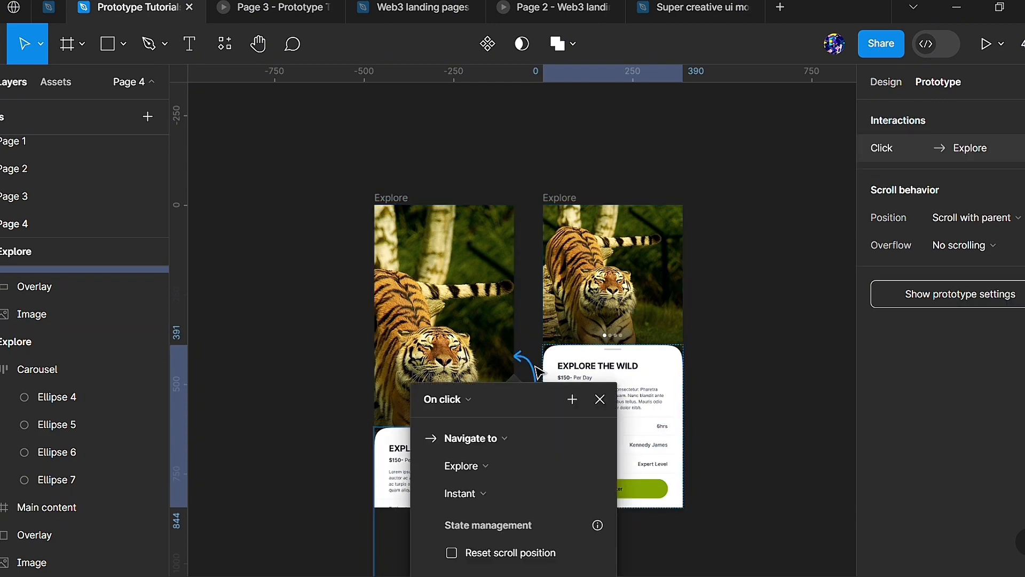
click(460, 405)
click(407, 357)
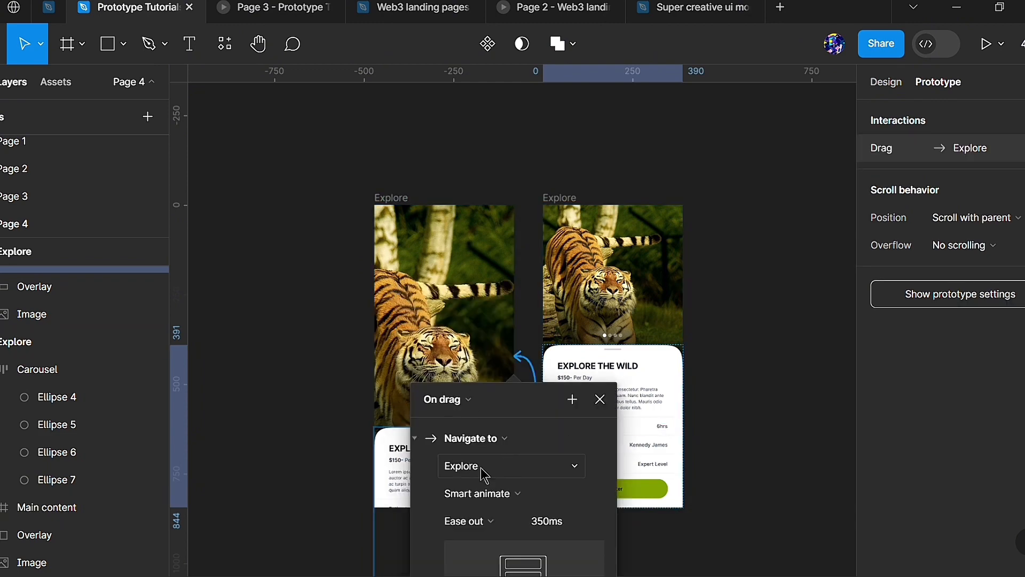
drag(497, 409, 389, 286)
click(493, 277)
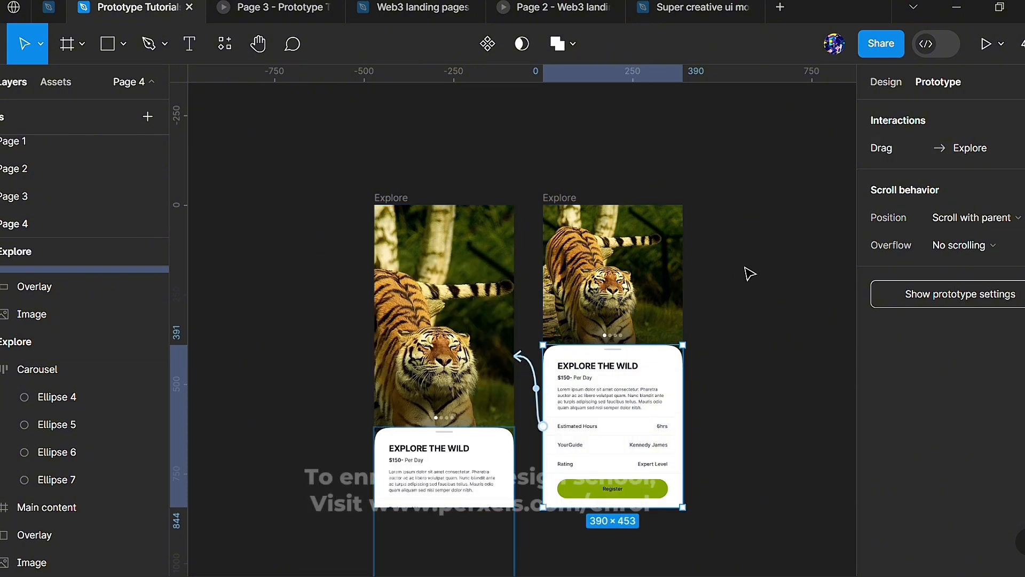
click(752, 273)
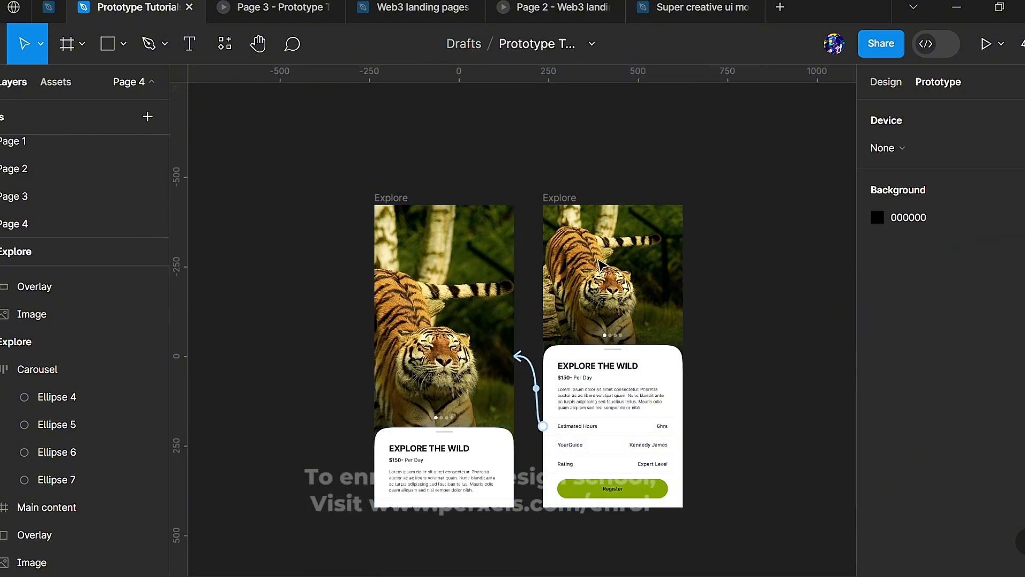
Add a flow starting point to the original Explore frame and name it Overlay.
click(407, 205)
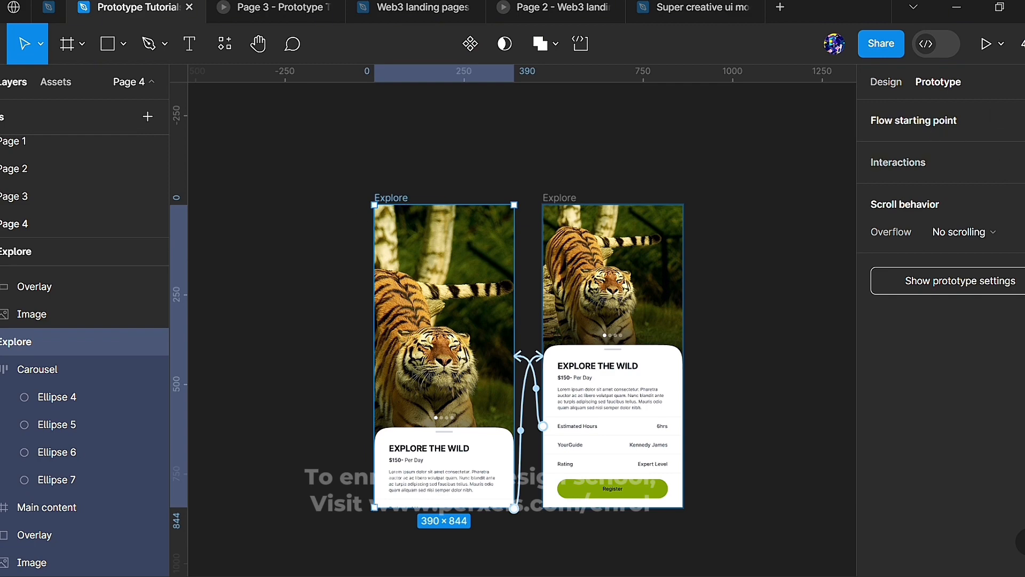
click(1023, 120)
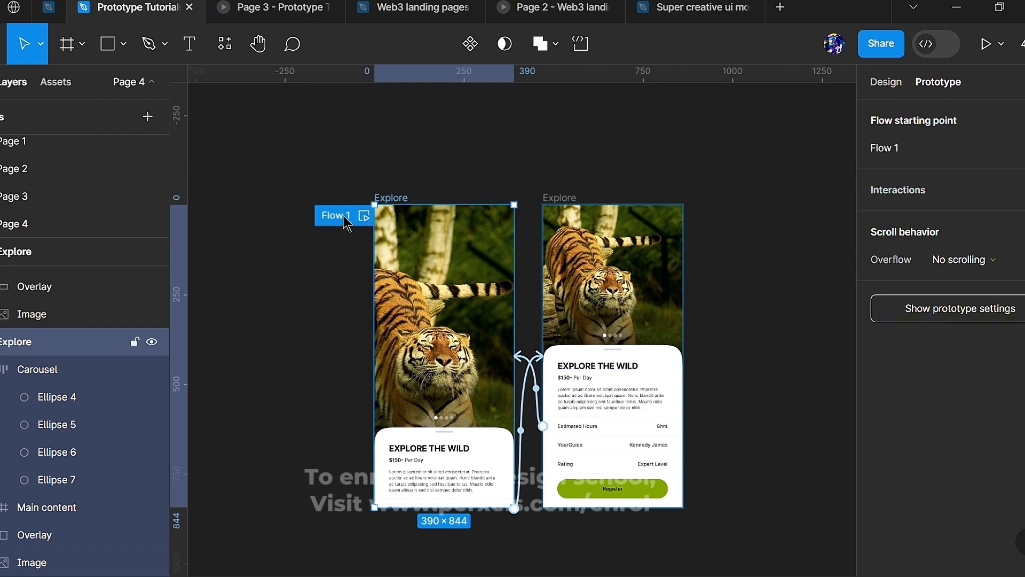
text(q)
text(ve)
text(raly)
key(BackSpace)
key(BackSpace)
key(BackSpace)
text(lay)
key(Return)
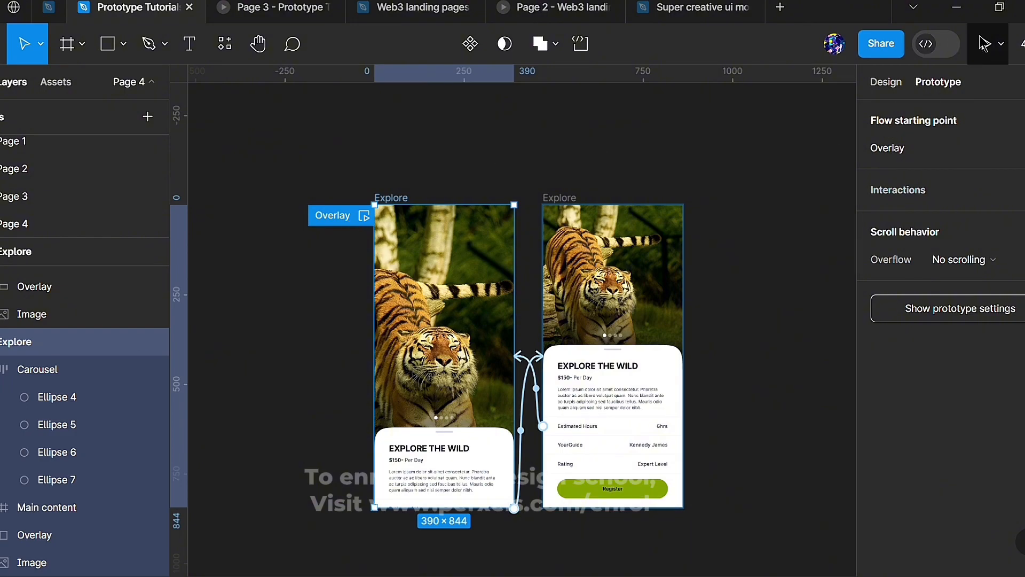
Run the prototype and test dragging the content card up and down between its two positions.
click(987, 43)
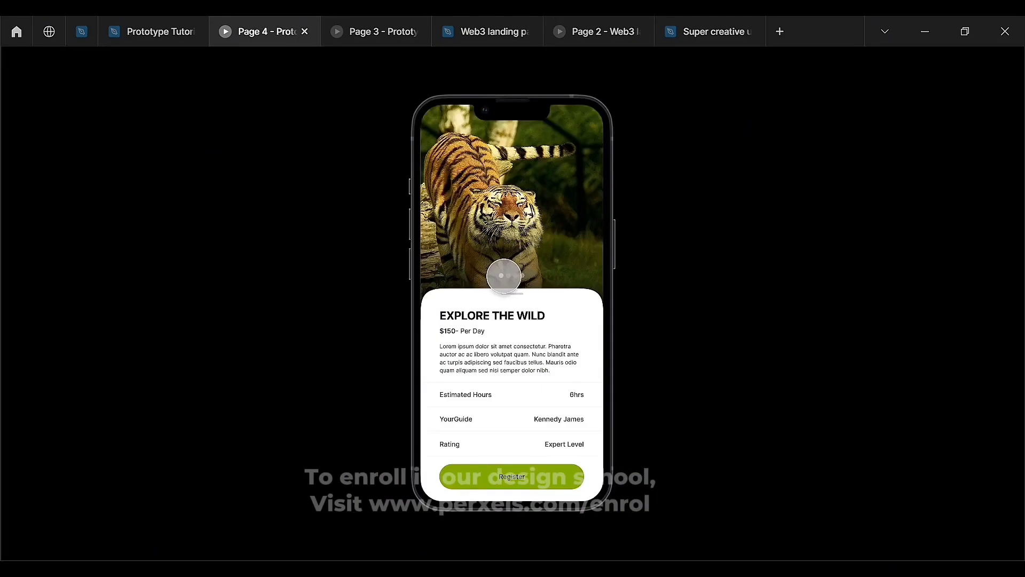
click(549, 265)
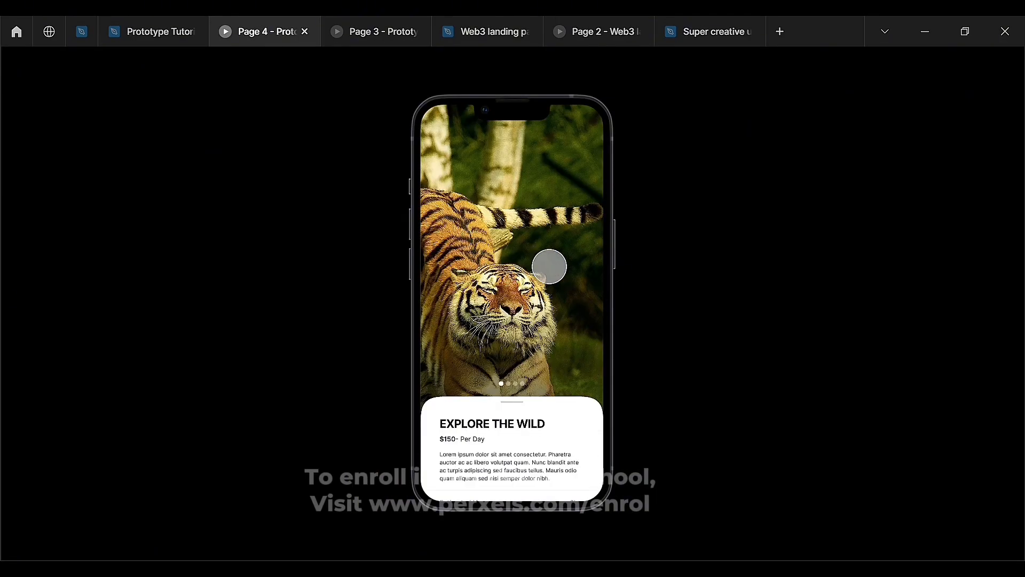
drag(575, 440, 567, 304)
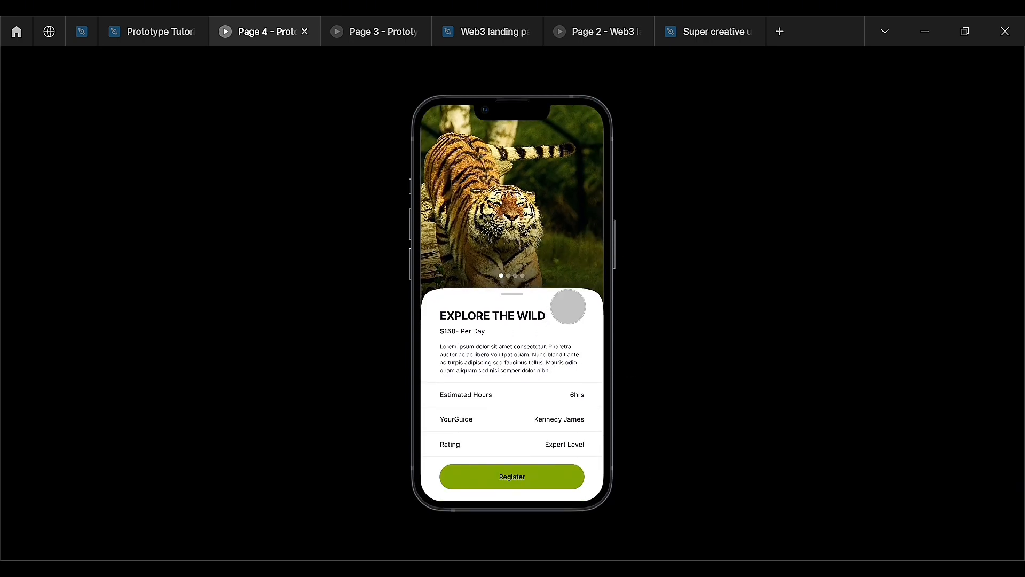
drag(565, 435, 568, 529)
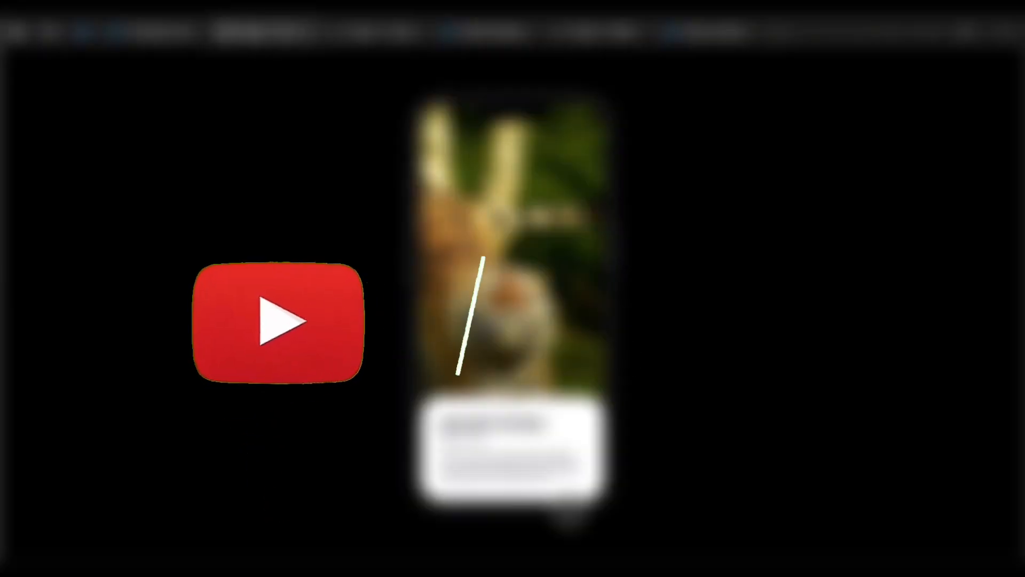